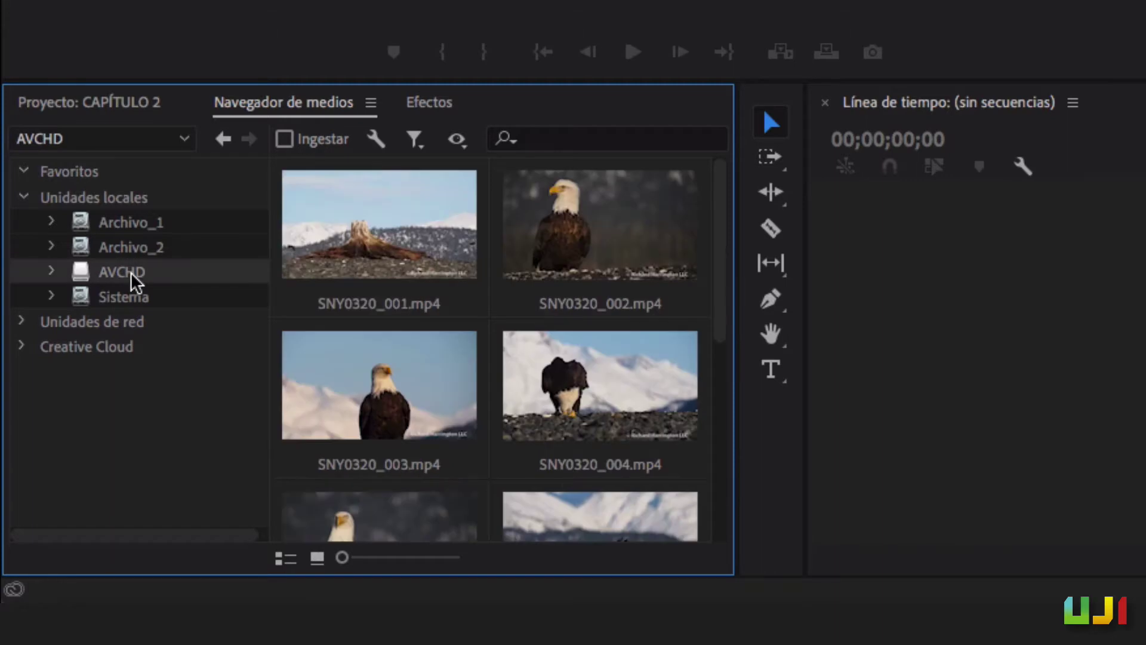
Step: Browse the 0_MATERIALES DOCU folder on the Archivo_1 drive and return to the clips on the AVCHD drive
{"action": "left_click_drag", "start_coordinate": [718, 207], "coordinate": [716, 153]}
{"action": "left_click", "coordinate": [132, 222]}
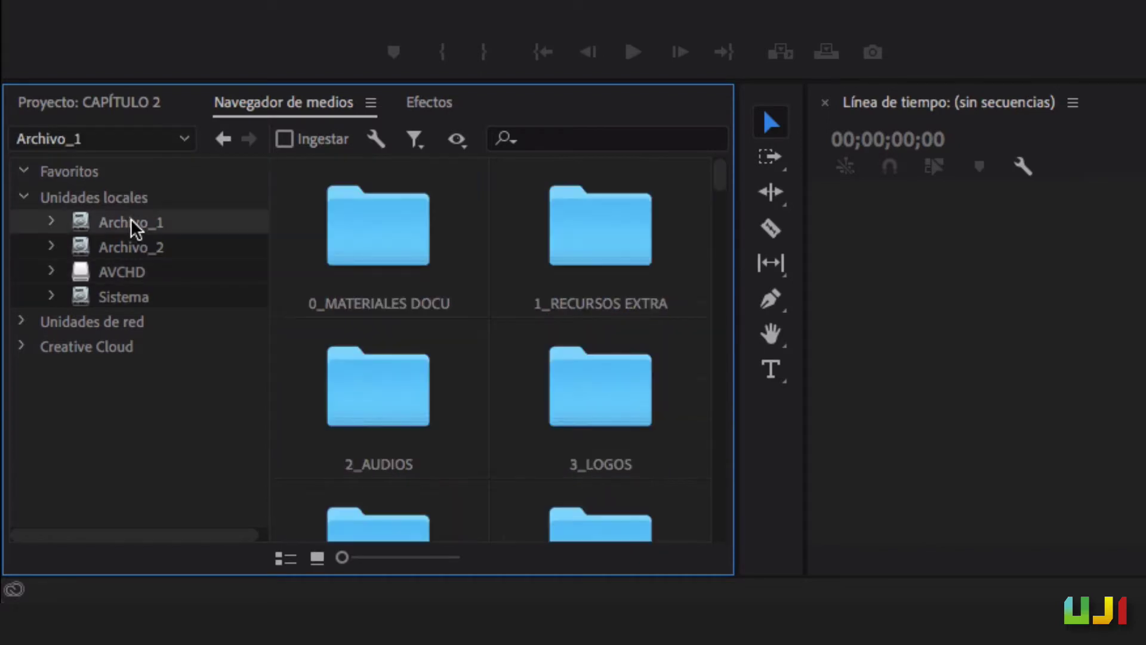
{"action": "double_click", "coordinate": [396, 255]}
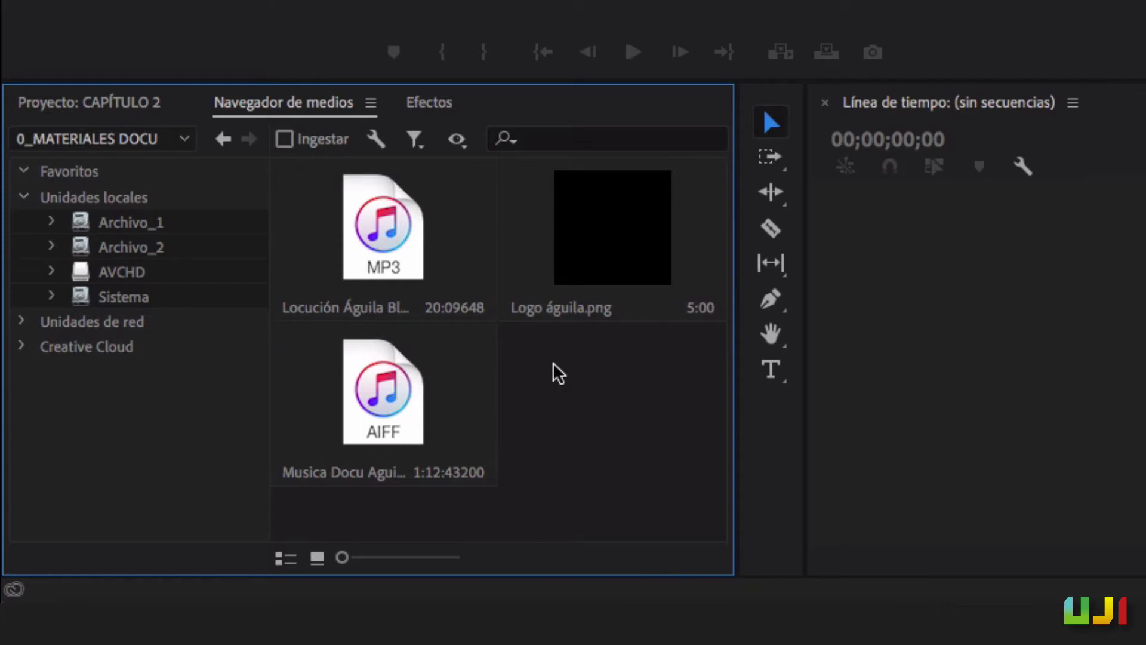
{"action": "left_click", "coordinate": [224, 140]}
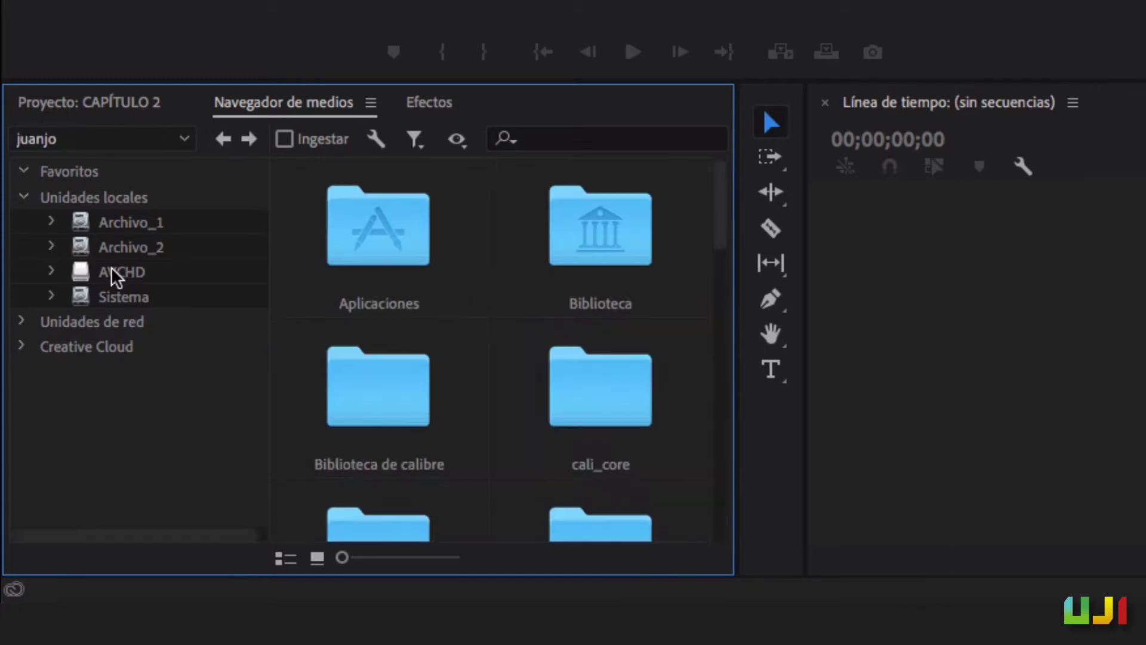
{"action": "left_click", "coordinate": [132, 272]}
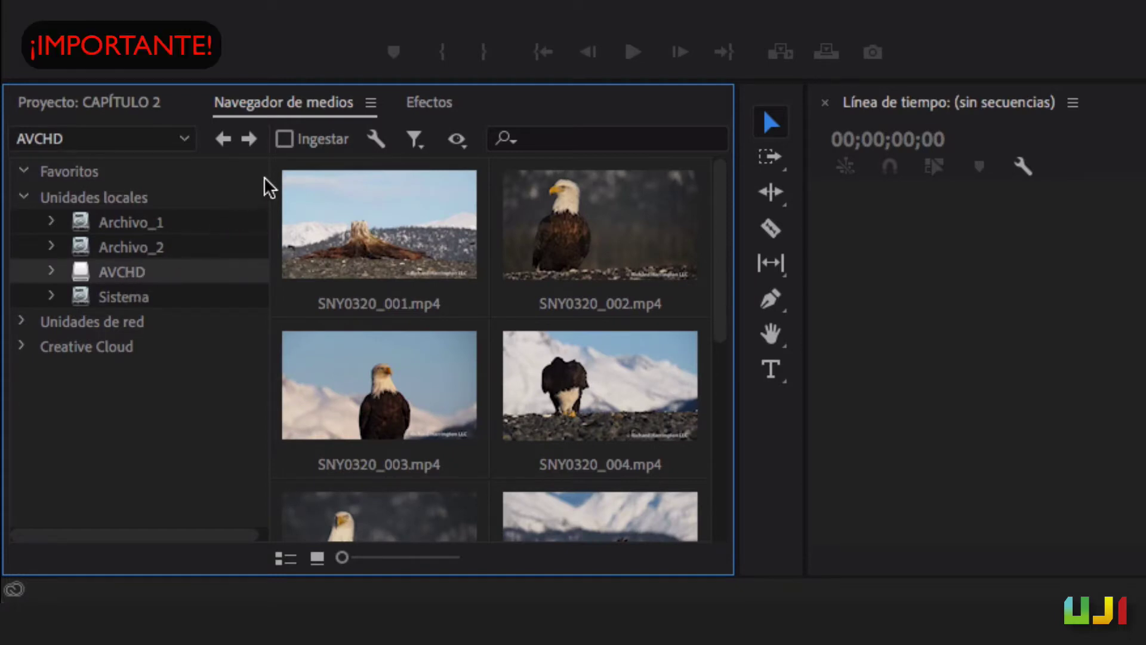
Step: Enable ingest for the project and set the ingest action to Copiar
{"action": "left_click", "coordinate": [285, 140]}
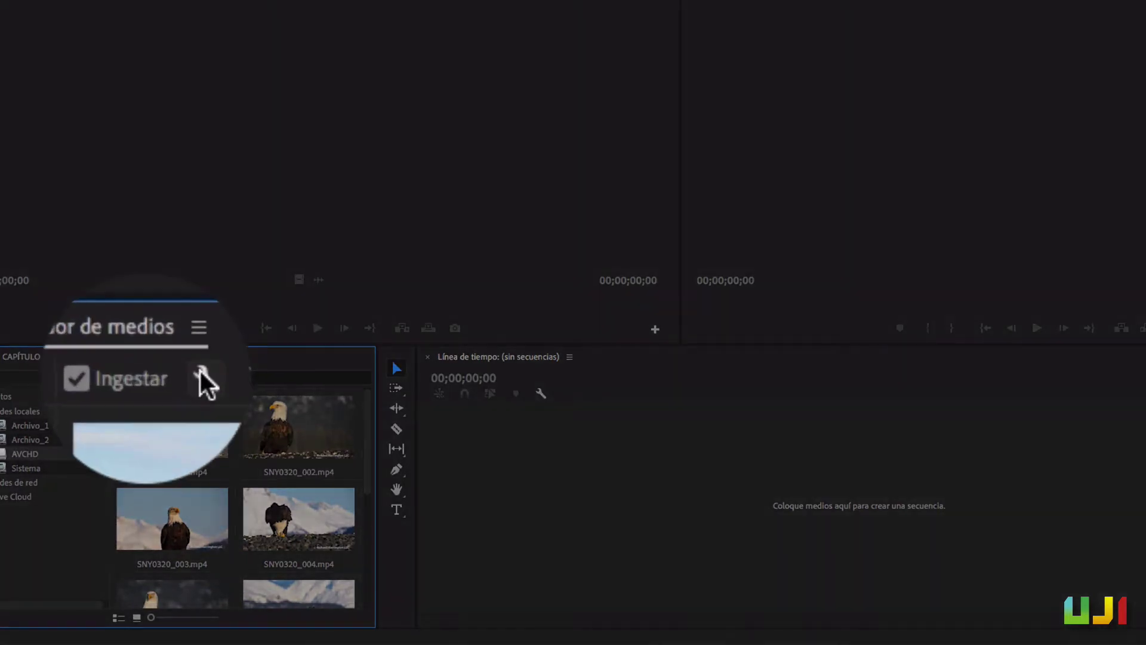
{"action": "left_click", "coordinate": [202, 379]}
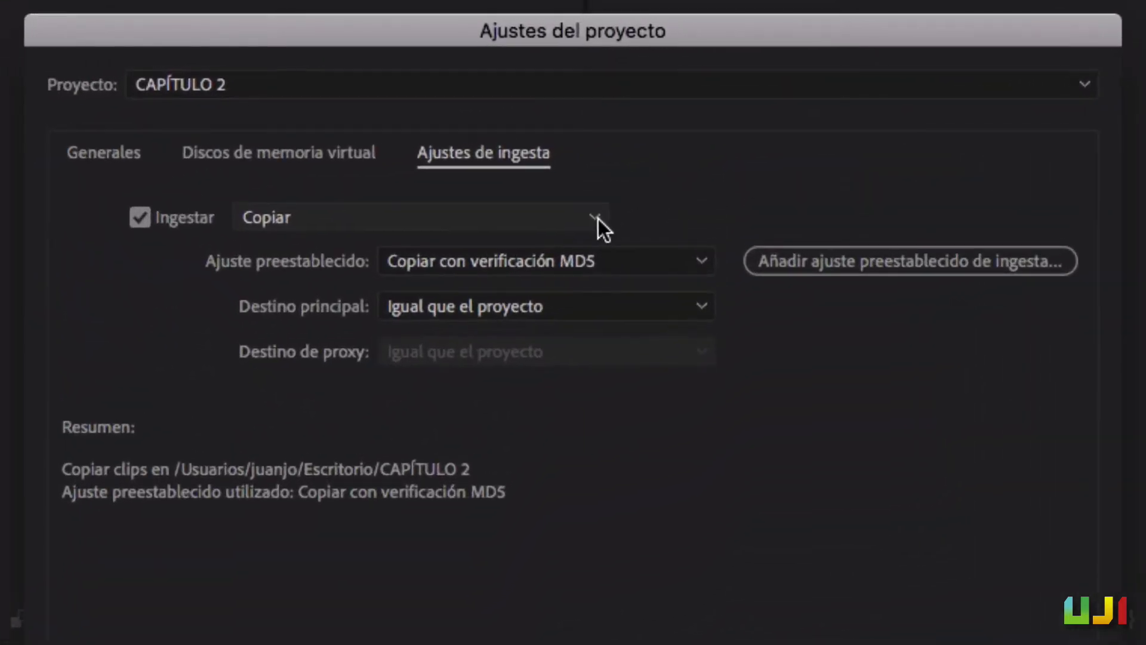
{"action": "left_click", "coordinate": [597, 218]}
{"action": "left_click", "coordinate": [289, 247]}
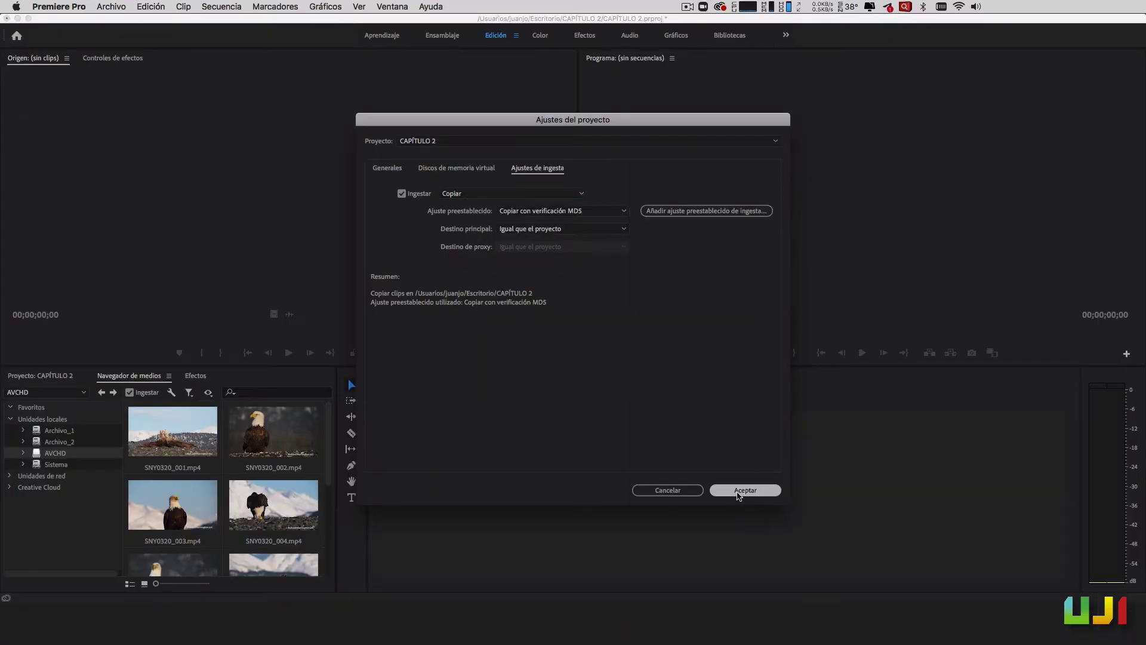
{"action": "left_click", "coordinate": [747, 486]}
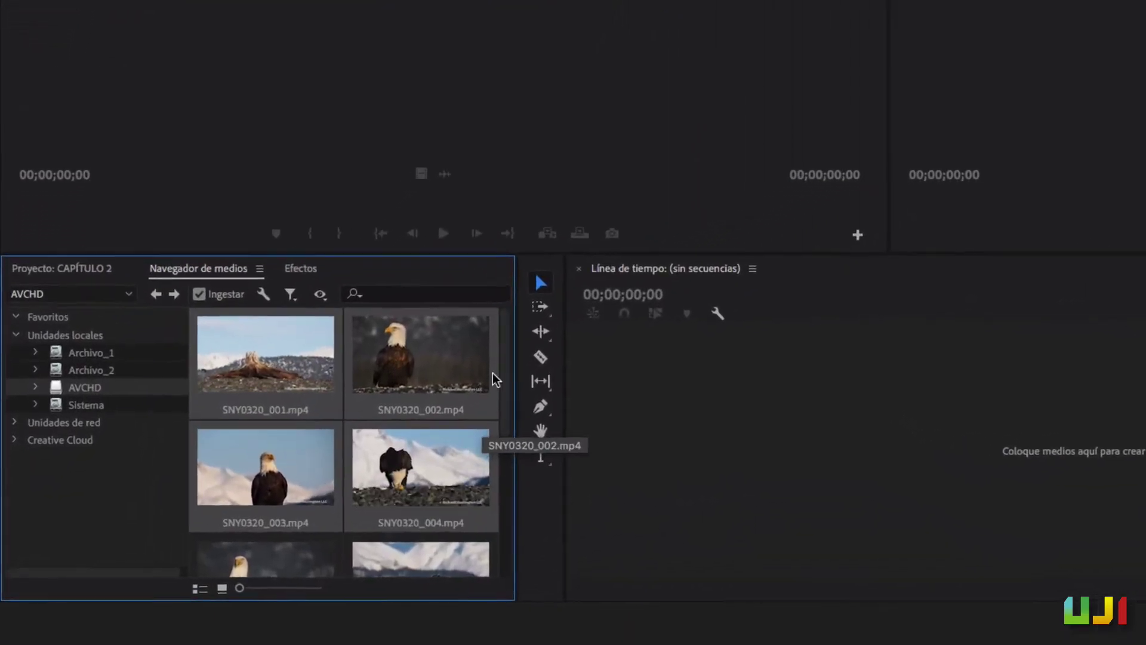
Step: Import the selected clips SNY0320_001, 002, 003, 004, 006 and 008 from the AVCHD drive into the project
{"action": "scroll", "coordinate": [409, 463], "scroll_direction": "down", "scroll_amount": 3}
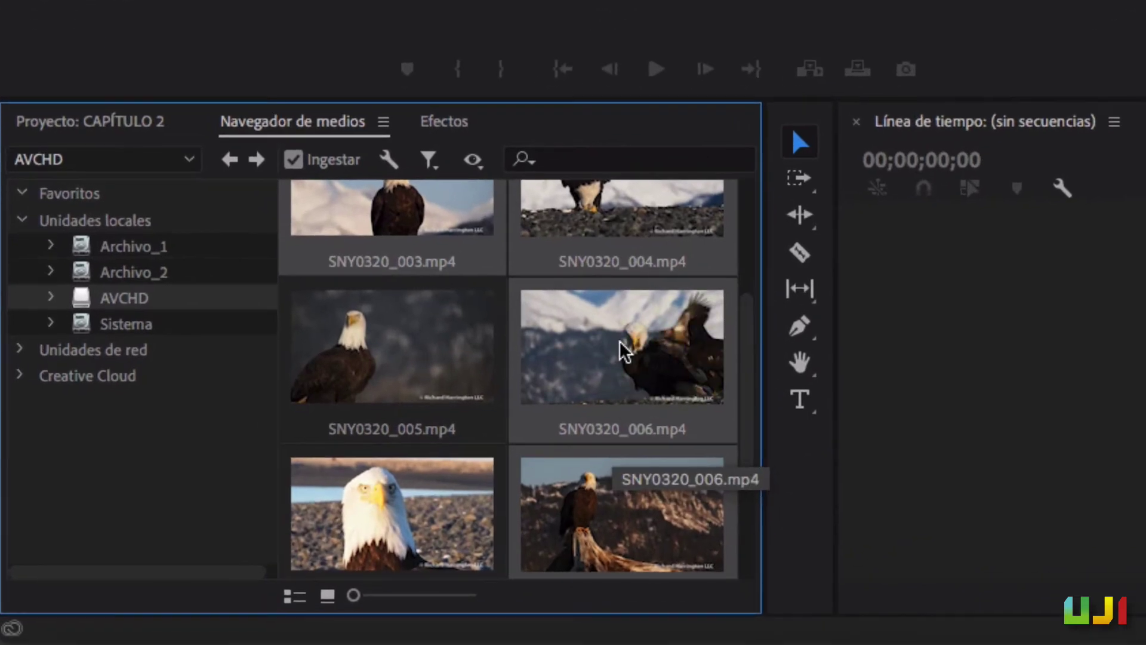
{"action": "right_click", "coordinate": [618, 341]}
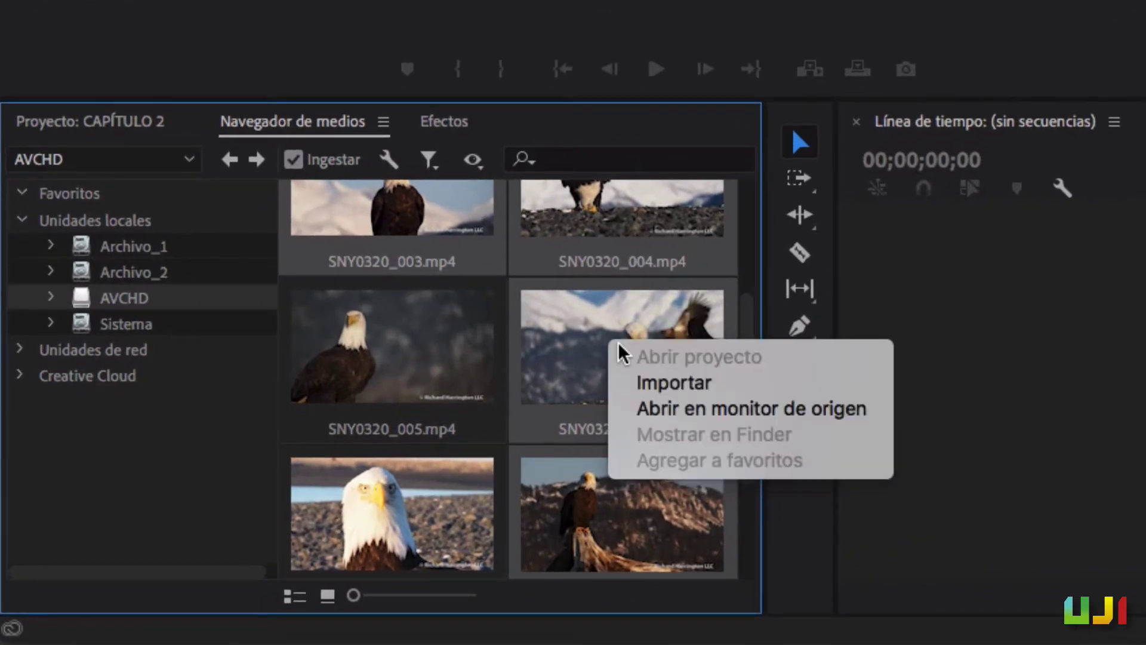
{"action": "left_click", "coordinate": [677, 382]}
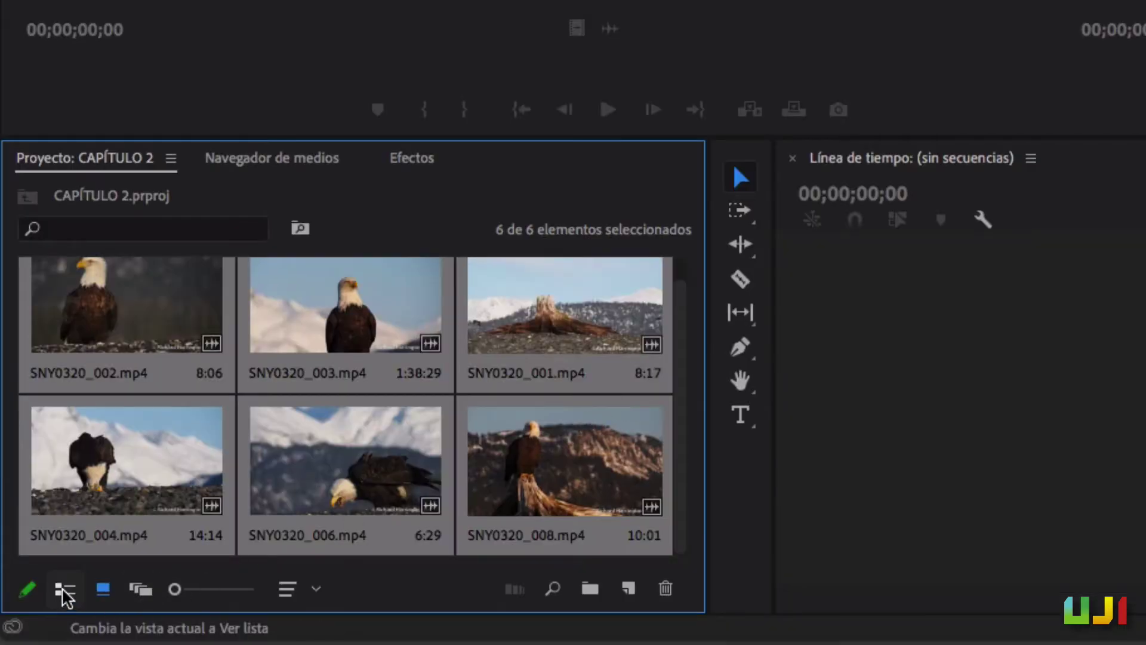
Step: Compare the icon and list views of the project clips, keep the list view, and close the ingest queue window
{"action": "left_click", "coordinate": [66, 588]}
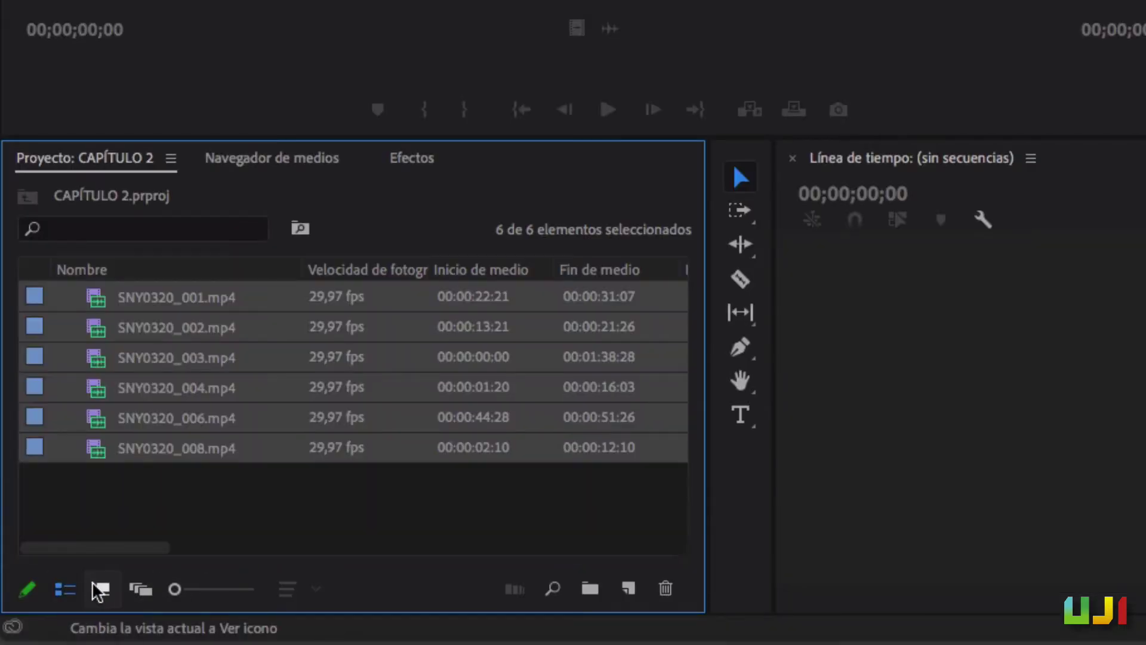
{"action": "left_click", "coordinate": [92, 589]}
{"action": "left_click", "coordinate": [64, 589]}
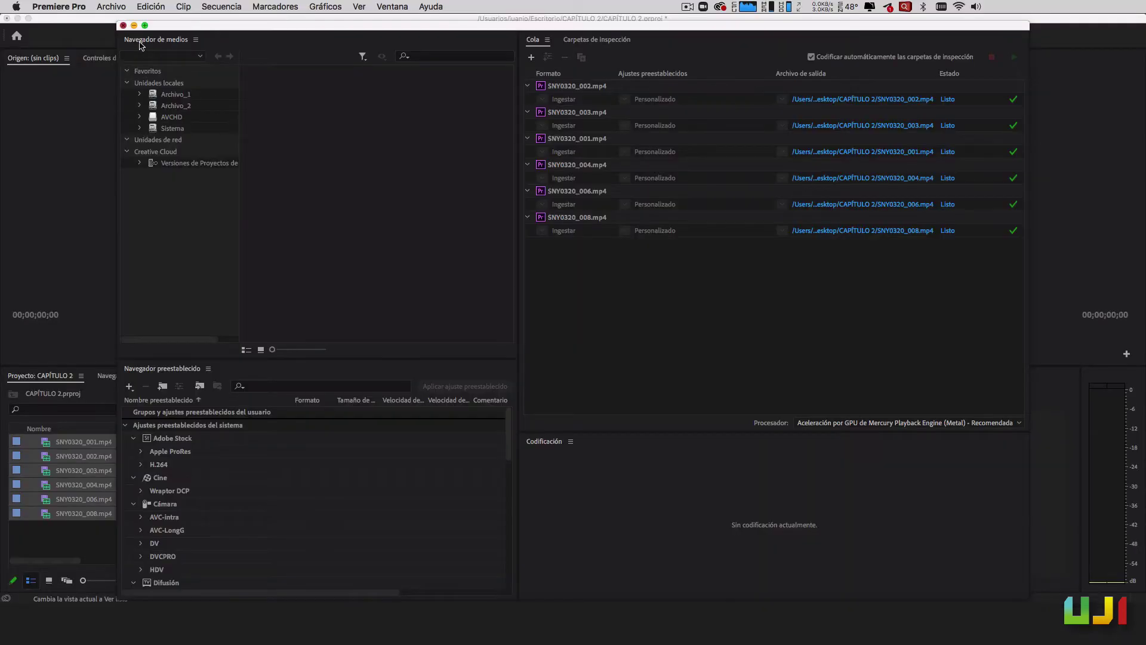
{"action": "left_click", "coordinate": [123, 26]}
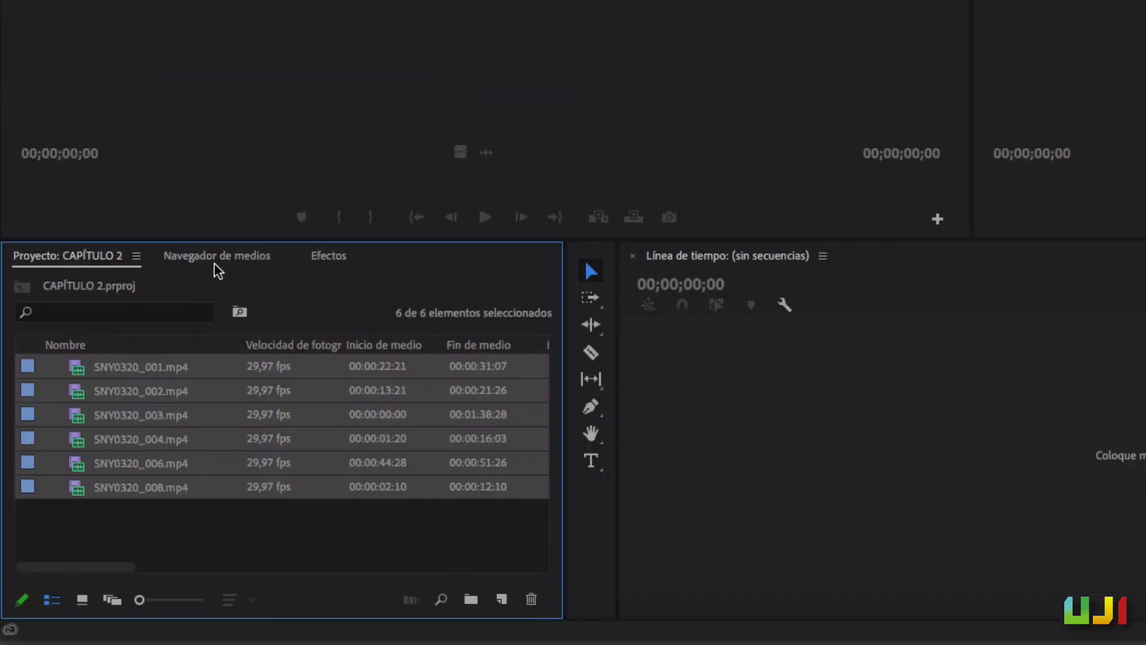
Step: Import the voice-over MP3, the music AIFF and Logo águila.png from the 0_MATERIALES DOCU folder on Archivo_1
{"action": "left_click", "coordinate": [129, 378]}
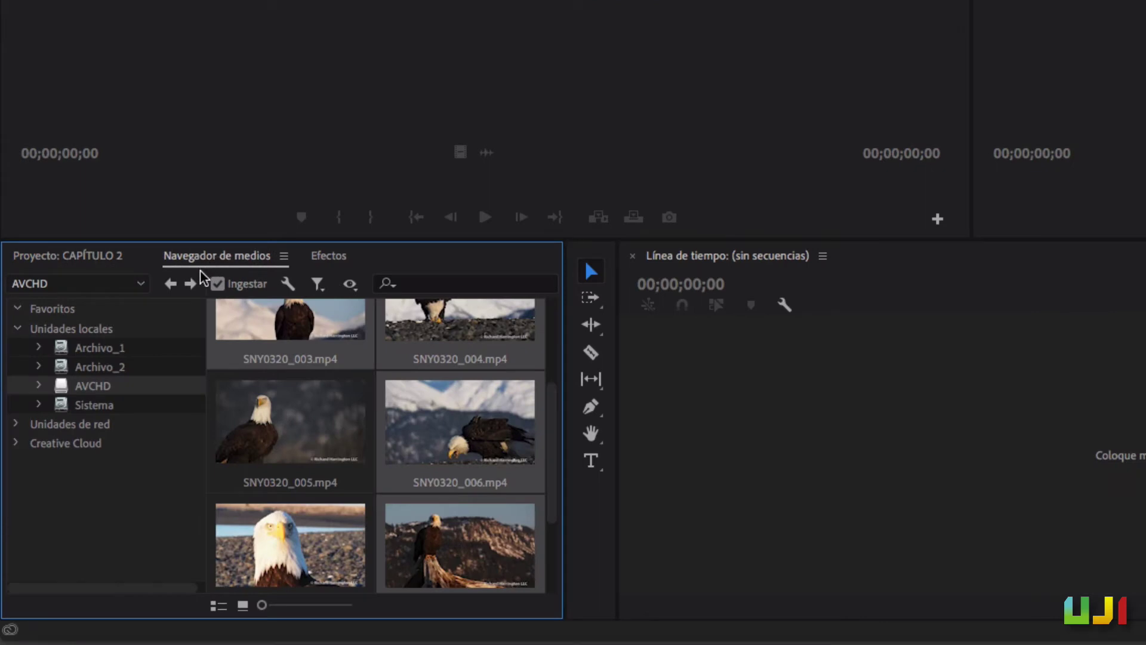
{"action": "left_click", "coordinate": [103, 350]}
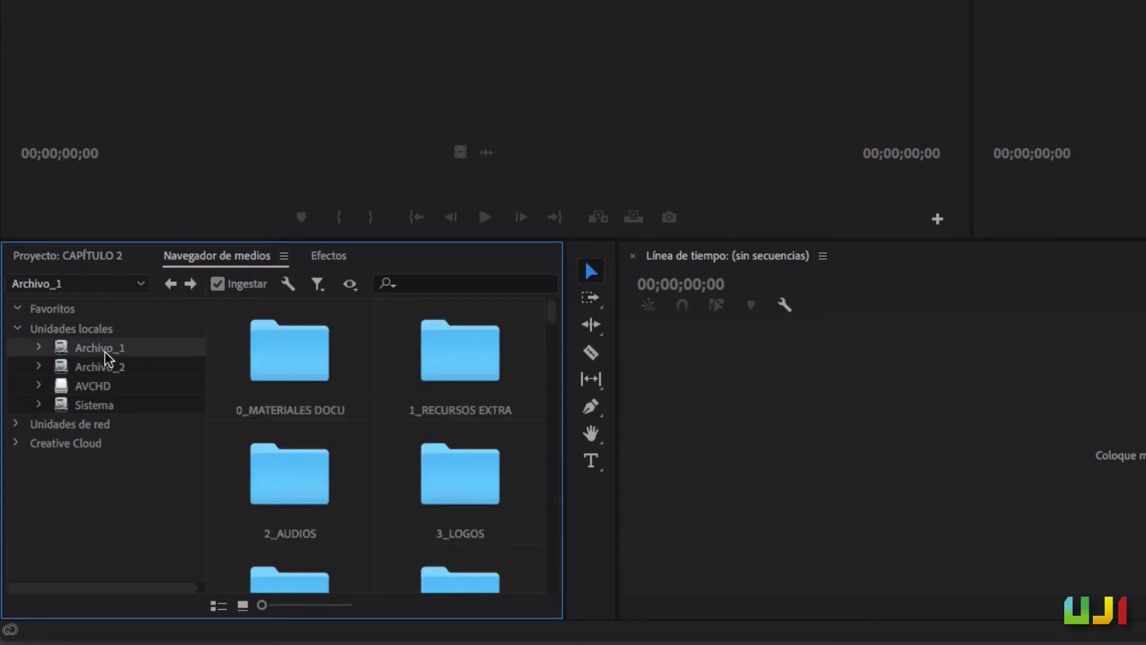
{"action": "double_click", "coordinate": [272, 365]}
{"action": "left_click_drag", "start_coordinate": [469, 525], "coordinate": [340, 364]}
{"action": "right_click", "coordinate": [365, 378]}
{"action": "left_click", "coordinate": [393, 402]}
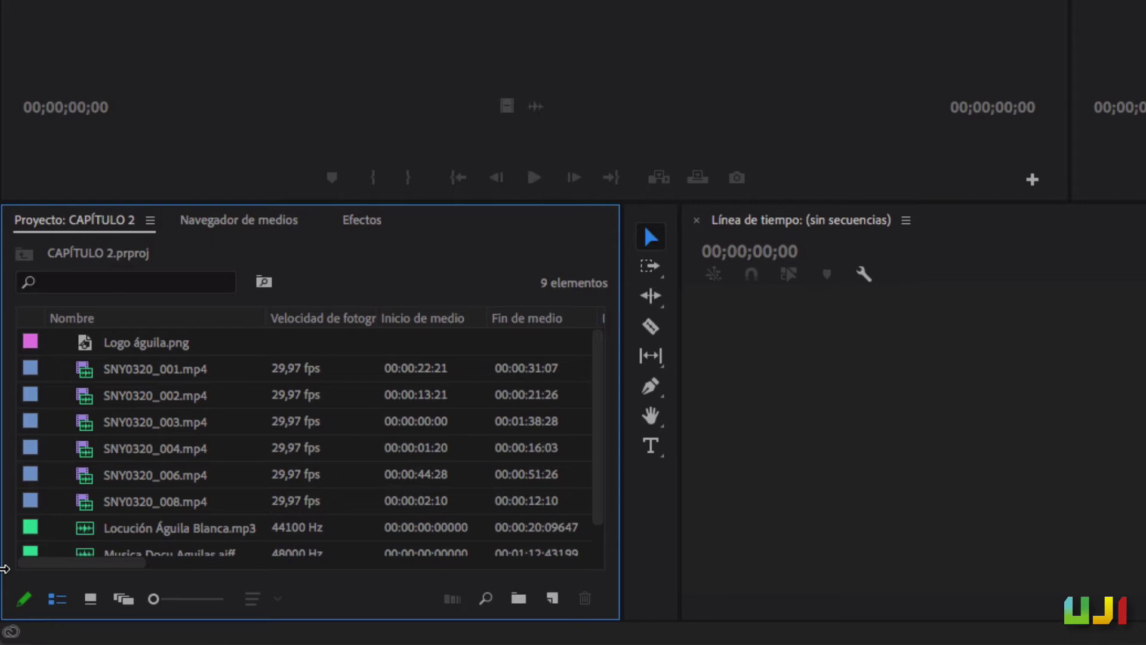
Step: Open the clip SNY0320_004.mp4 in the Source monitor
{"action": "left_click", "coordinate": [130, 453]}
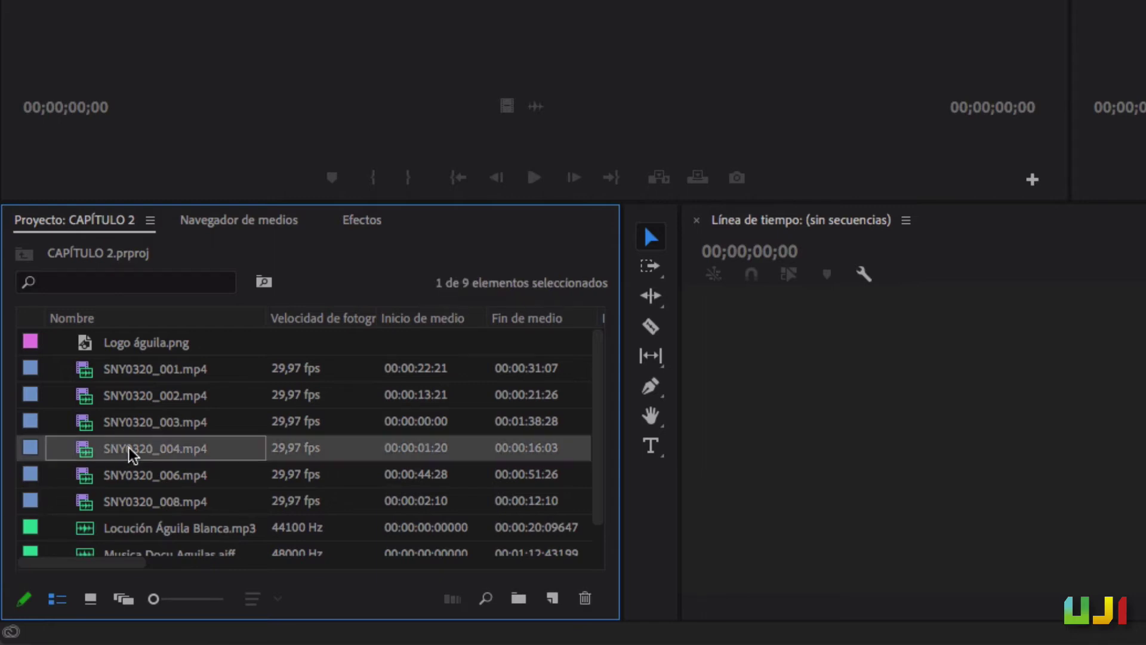
{"action": "left_click", "coordinate": [132, 452]}
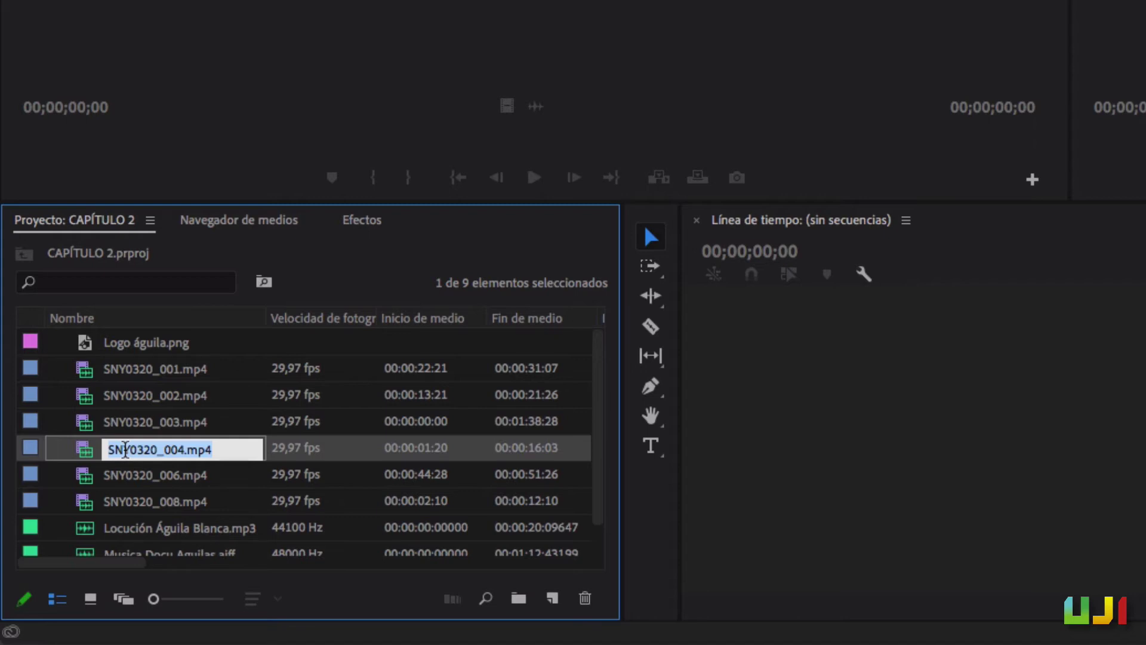
{"action": "double_click", "coordinate": [85, 452]}
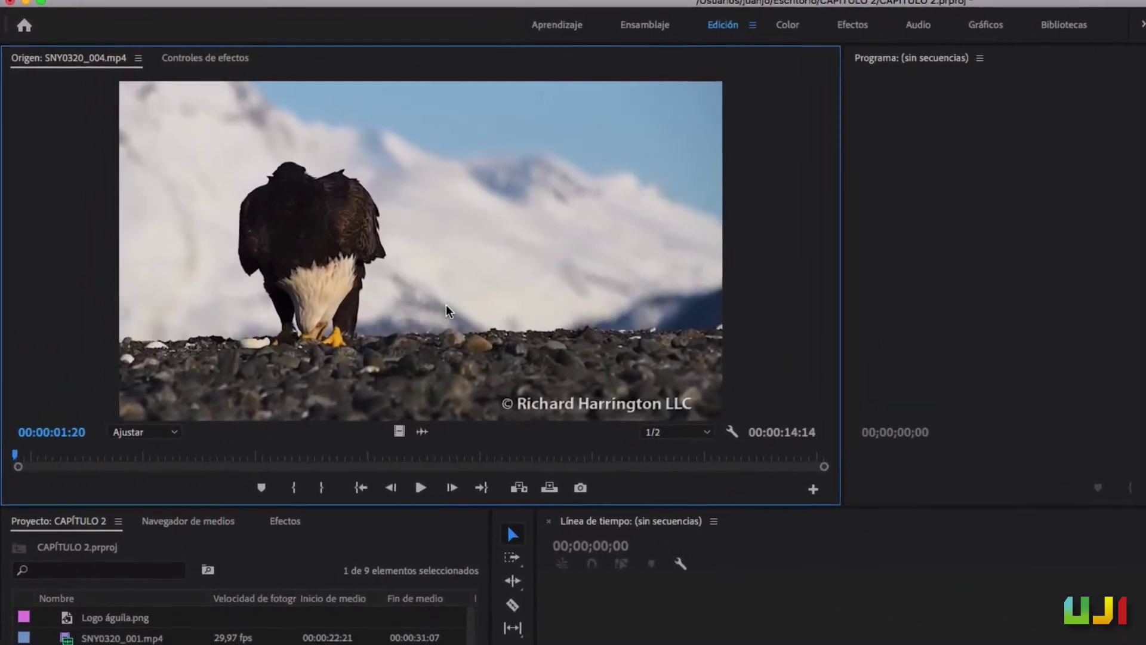
{"action": "left_click", "coordinate": [48, 420]}
Step: Mark SNY0320_004.mp4 from an In point at 00:00:04:01 to an Out point at 00:00:06:28 and create a sequence from it
{"action": "left_click_drag", "start_coordinate": [63, 526], "coordinate": [184, 529]}
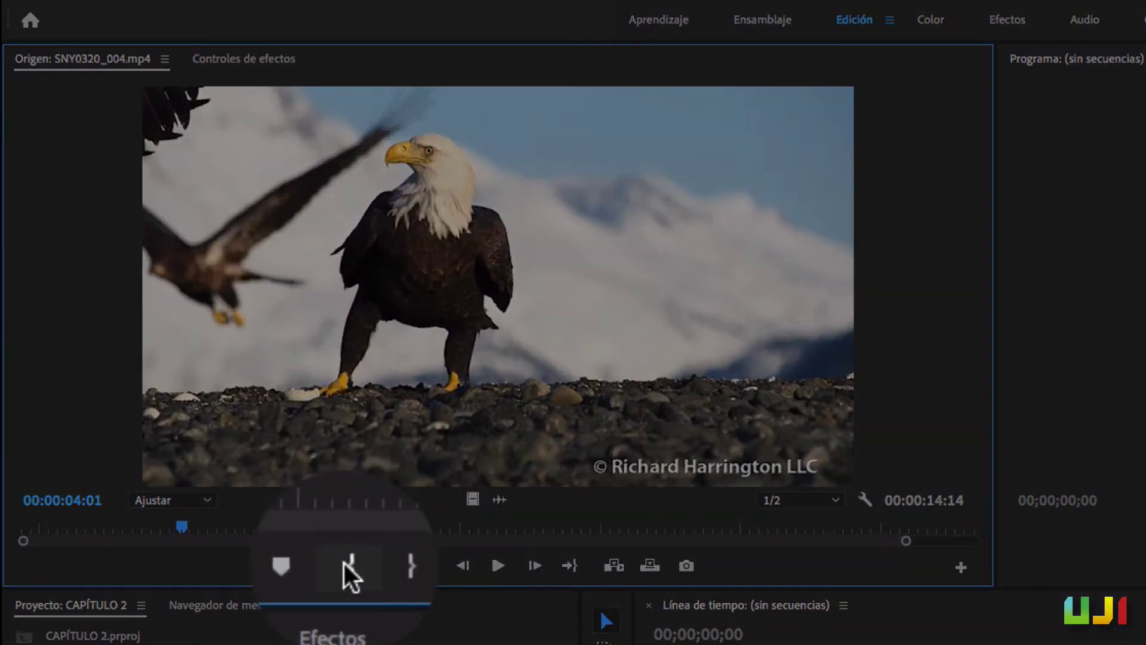
{"action": "left_click", "coordinate": [348, 565]}
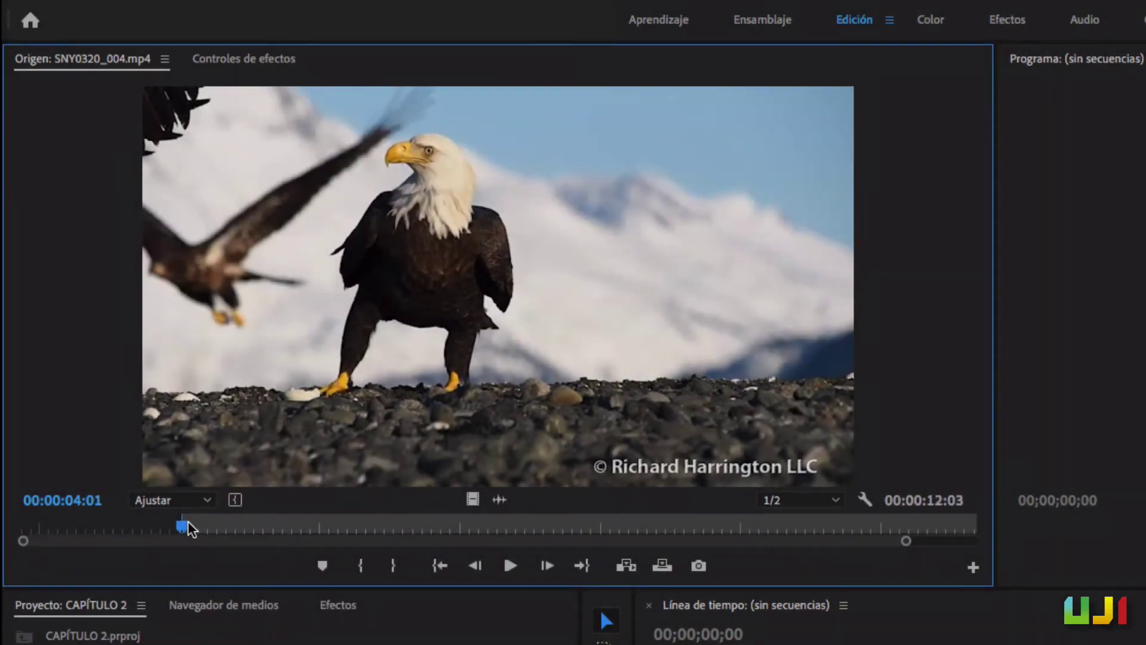
{"action": "left_click_drag", "start_coordinate": [188, 521], "coordinate": [382, 525]}
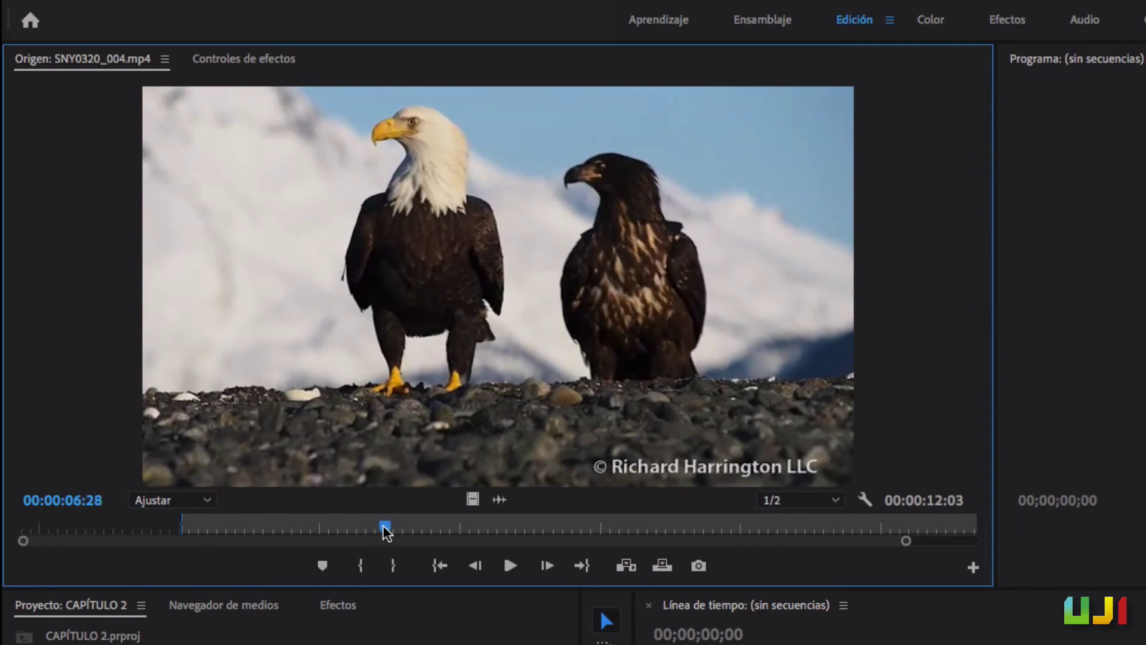
{"action": "left_click", "coordinate": [391, 566]}
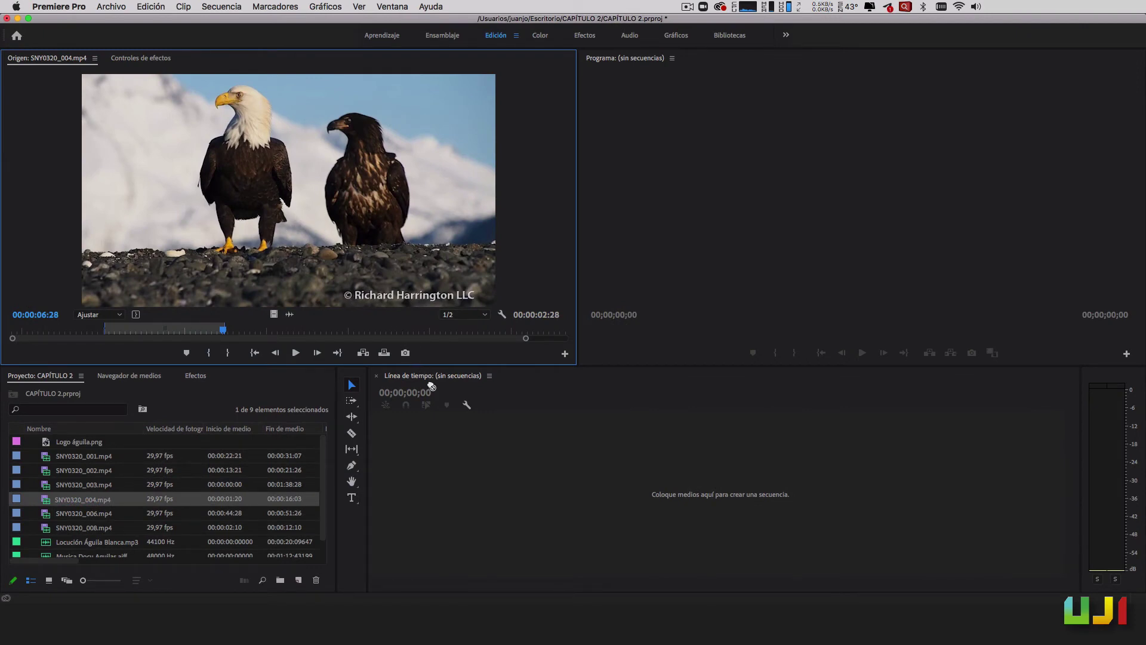
{"action": "left_click_drag", "start_coordinate": [508, 481], "coordinate": [508, 481]}
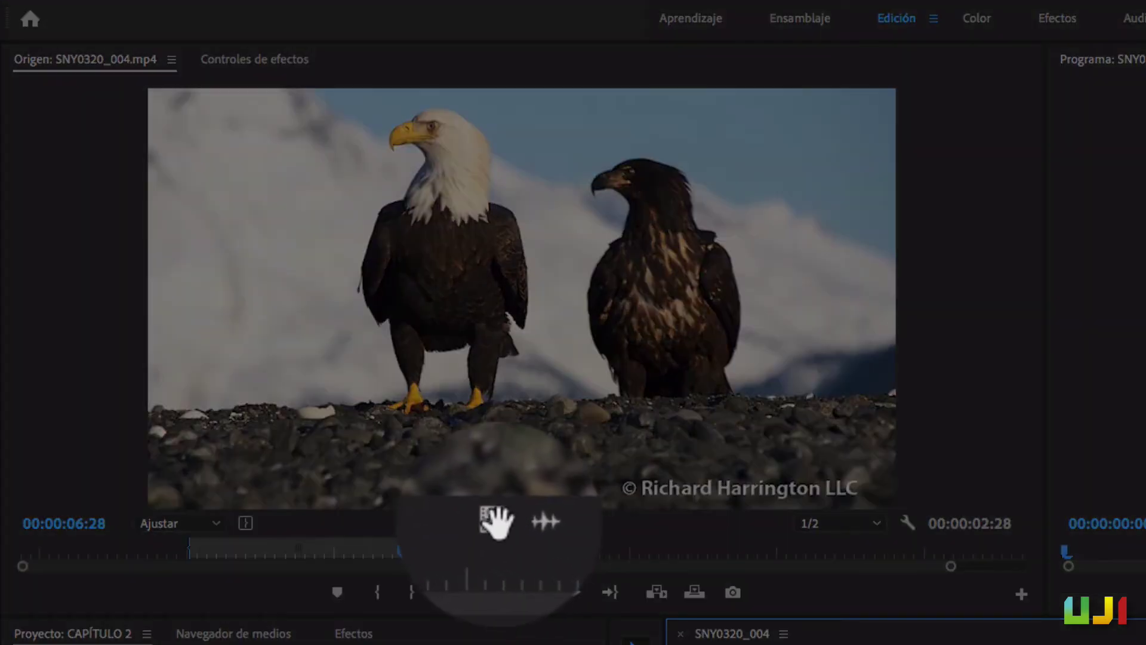
Step: Try placing only the video and only the audio of the marked range in the sequence, and undo the audio placement
{"action": "left_click", "coordinate": [497, 522]}
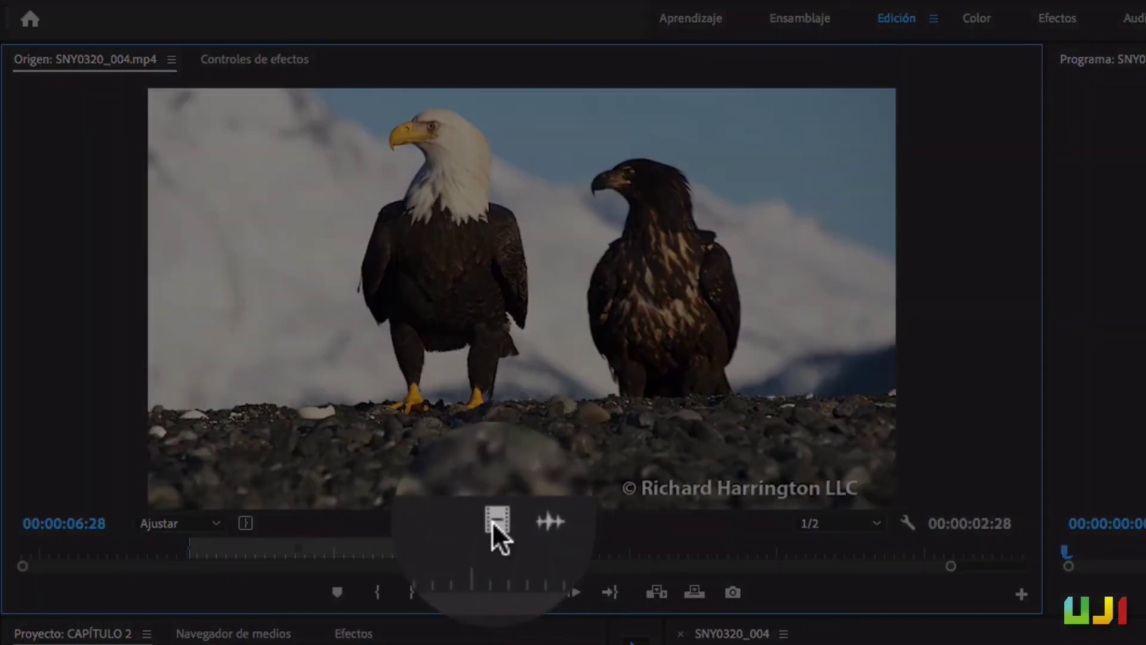
{"action": "left_click_drag", "start_coordinate": [492, 521], "coordinate": [517, 491]}
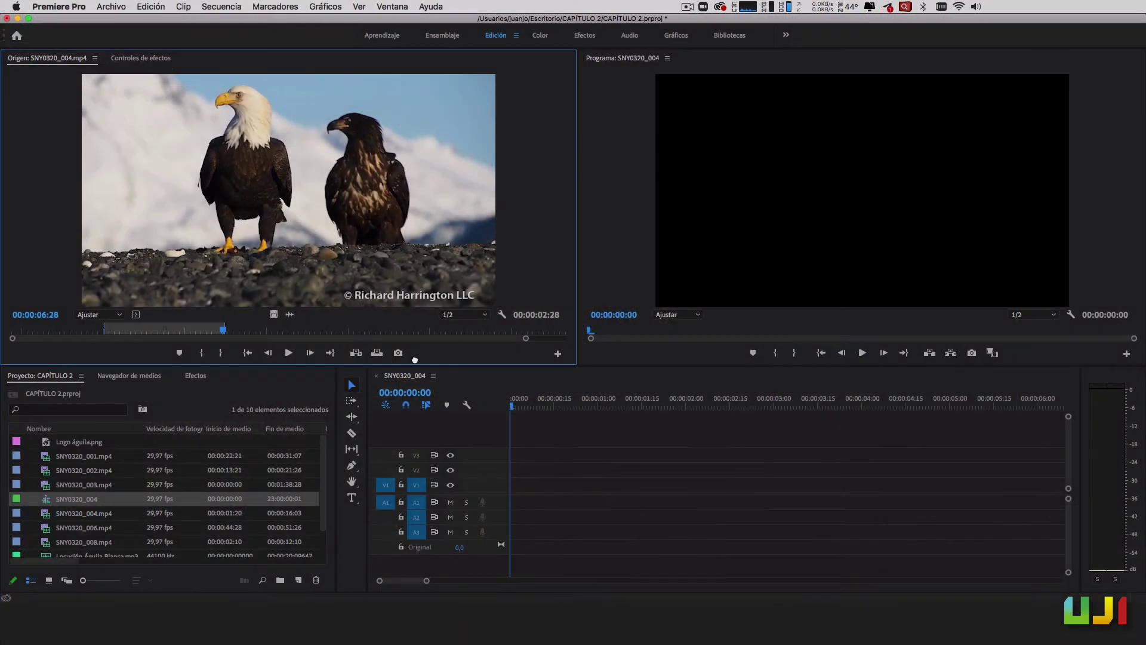
{"action": "left_click_drag", "start_coordinate": [415, 360], "coordinate": [512, 503]}
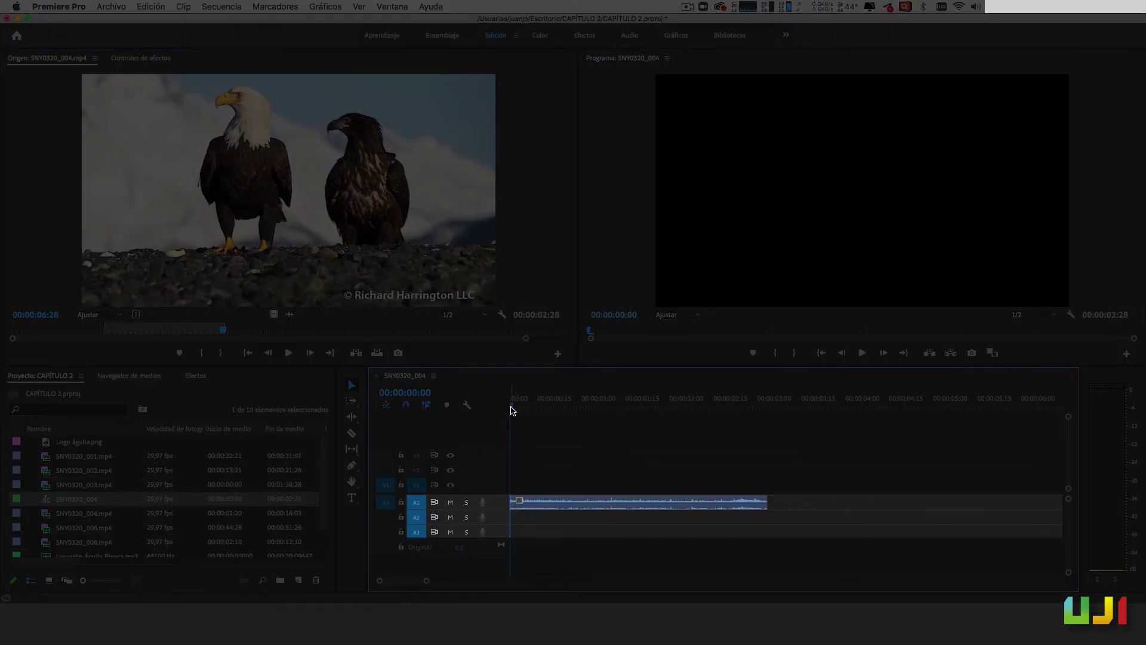
{"action": "mouse_move", "coordinate": [512, 411]}
{"action": "left_mouse_down"}
{"action": "mouse_move", "coordinate": [695, 423]}
{"action": "mouse_move", "coordinate": [506, 423]}
{"action": "left_mouse_up"}
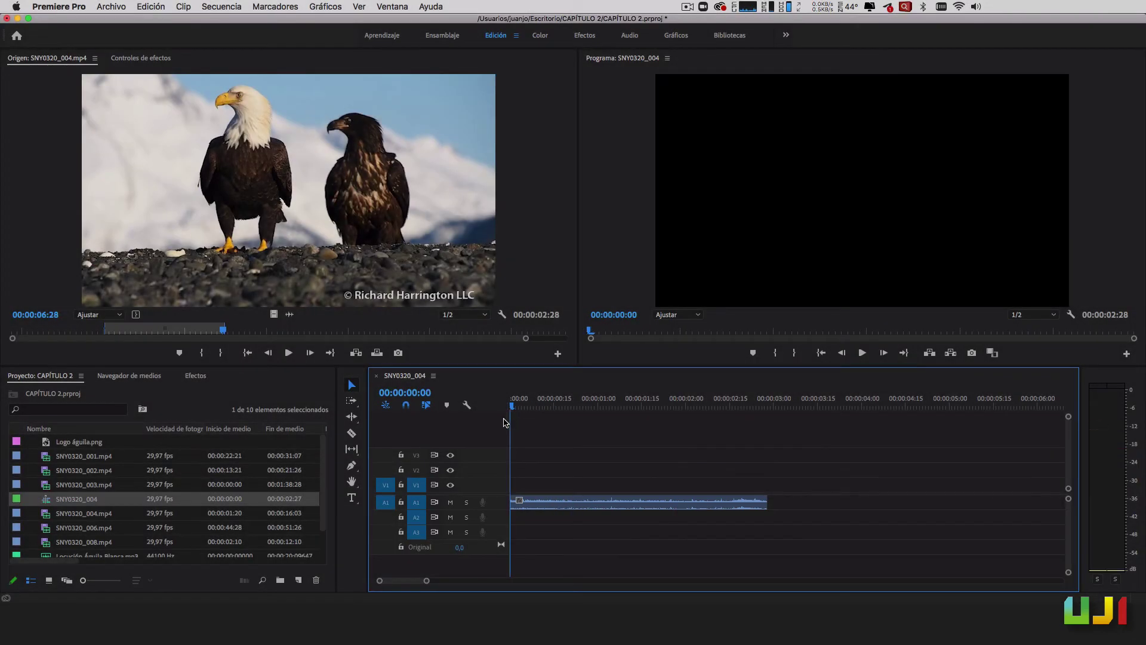
{"action": "key", "text": "super+z"}
Step: Place the marked range with video and audio on V1 and A1 at the sequence start and play it back
{"action": "left_click", "coordinate": [306, 189]}
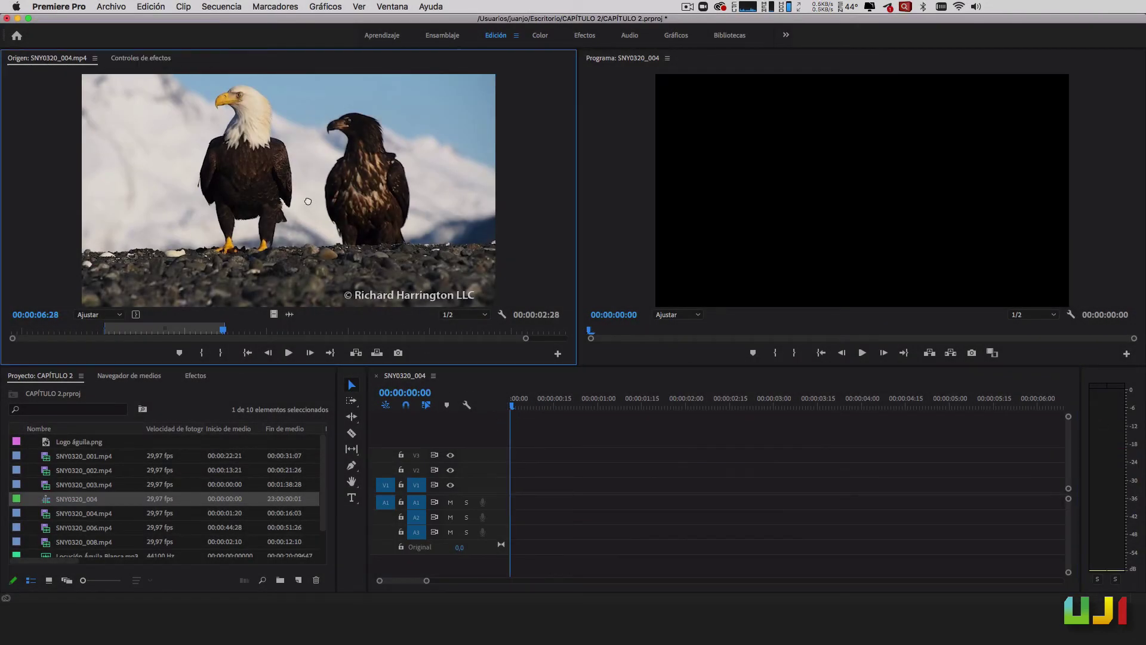
{"action": "left_click_drag", "start_coordinate": [510, 413], "coordinate": [517, 485]}
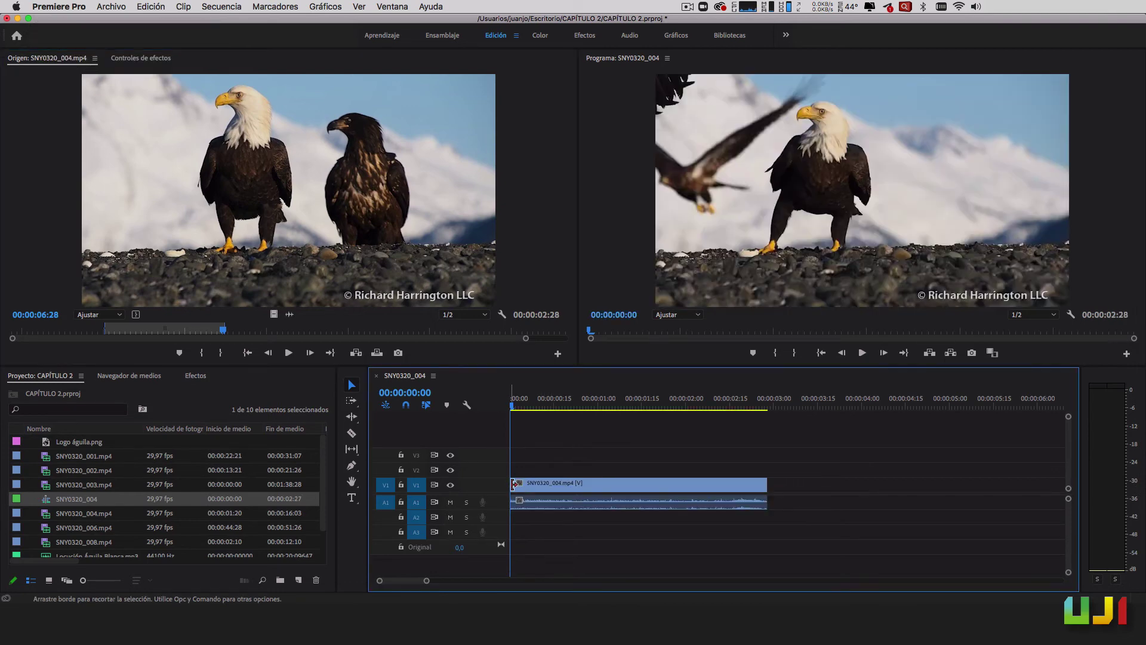
{"action": "key", "text": "space"}
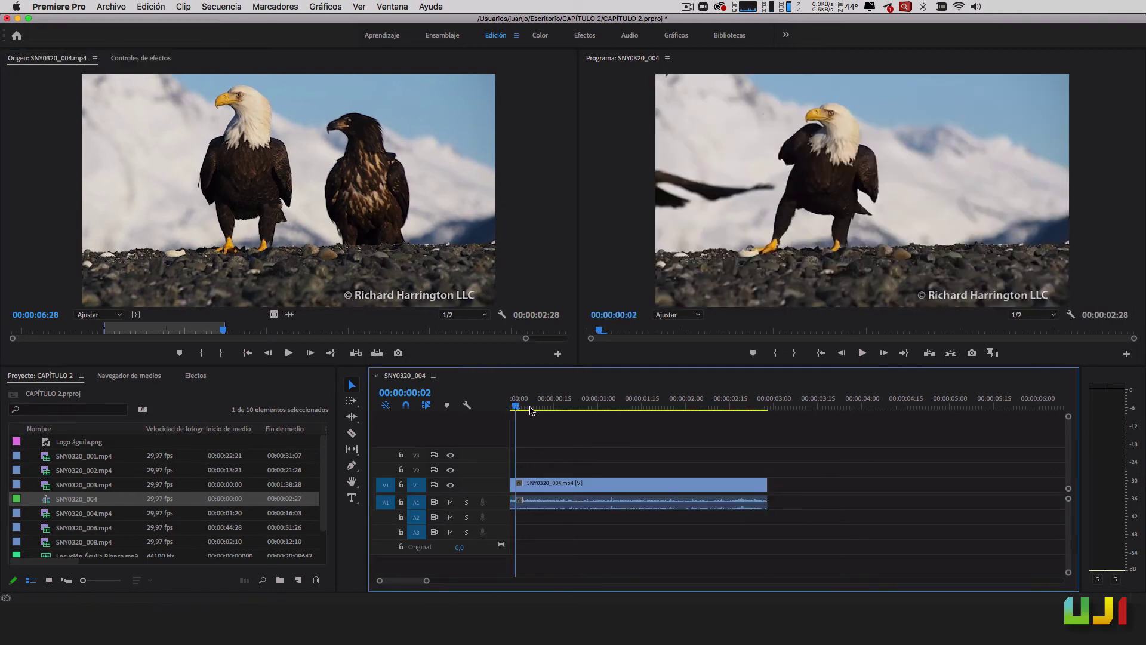
{"action": "left_click_drag", "start_coordinate": [675, 400], "coordinate": [509, 403]}
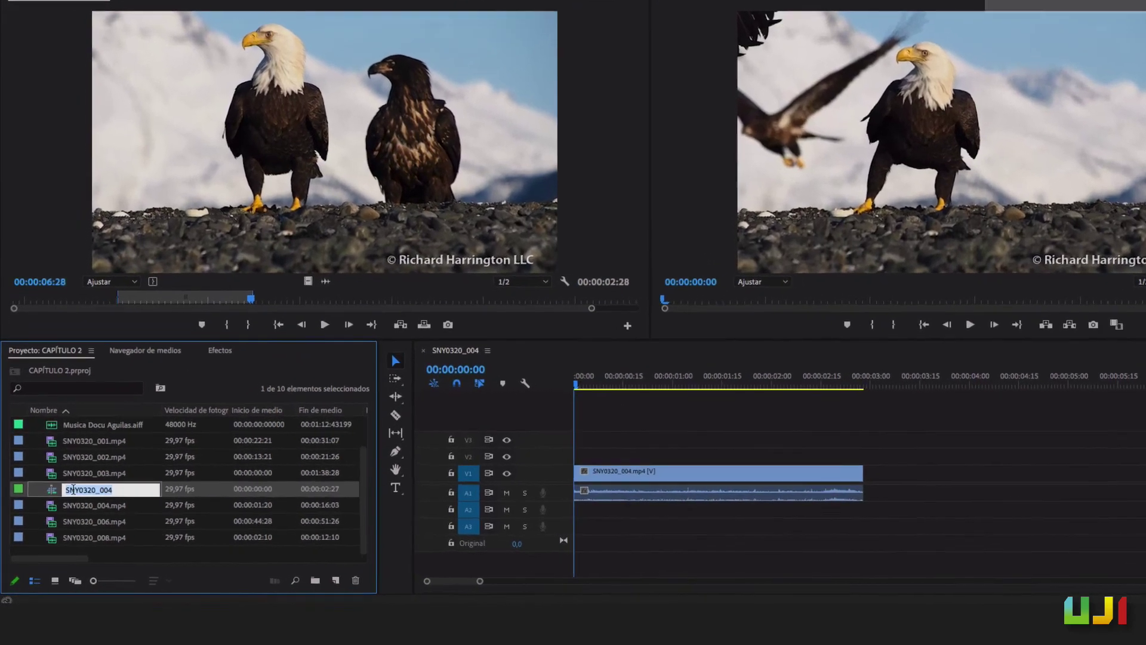
Step: Rename the SNY0320_004 sequence as ÁGUILAS
{"action": "type", "text": "ÁGUILAS"}
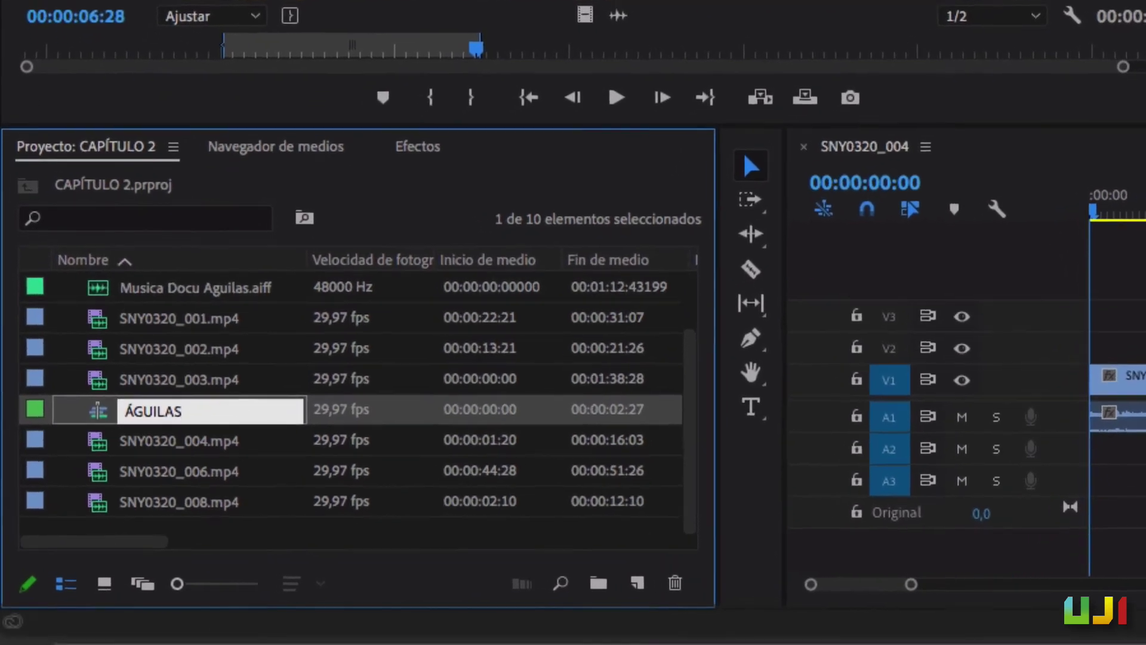
{"action": "key", "text": "Return"}
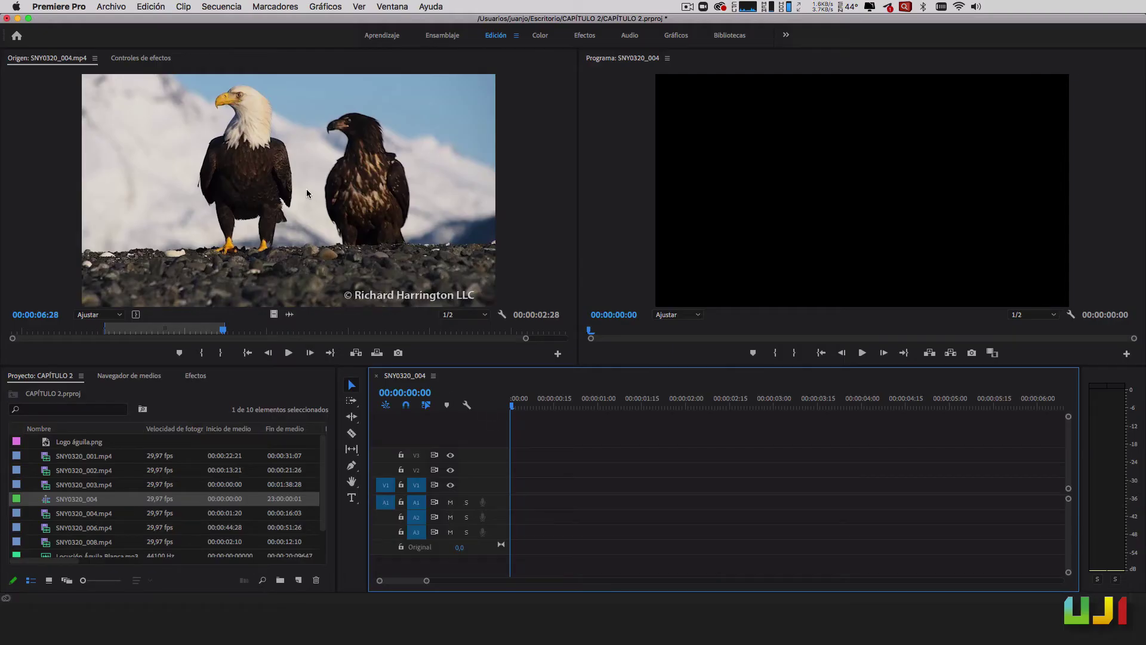
Step: Place the marked range of SNY0320_004.mp4 with its video and audio at the start of the empty sequence
{"action": "left_click", "coordinate": [308, 193]}
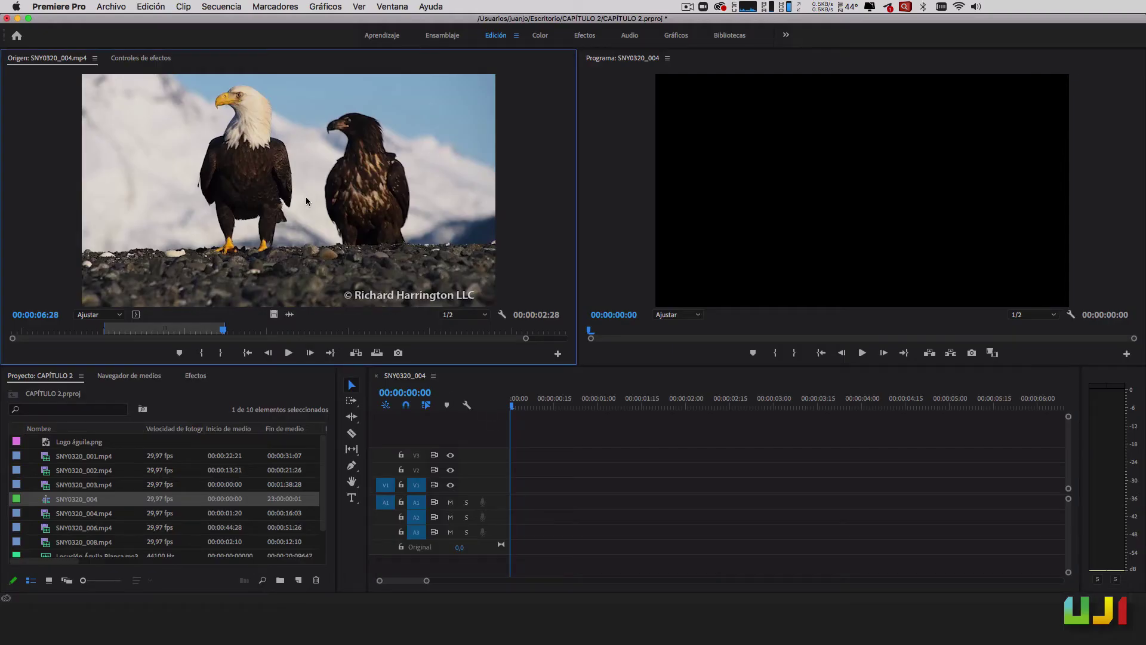
{"action": "left_click_drag", "start_coordinate": [444, 333], "coordinate": [791, 501]}
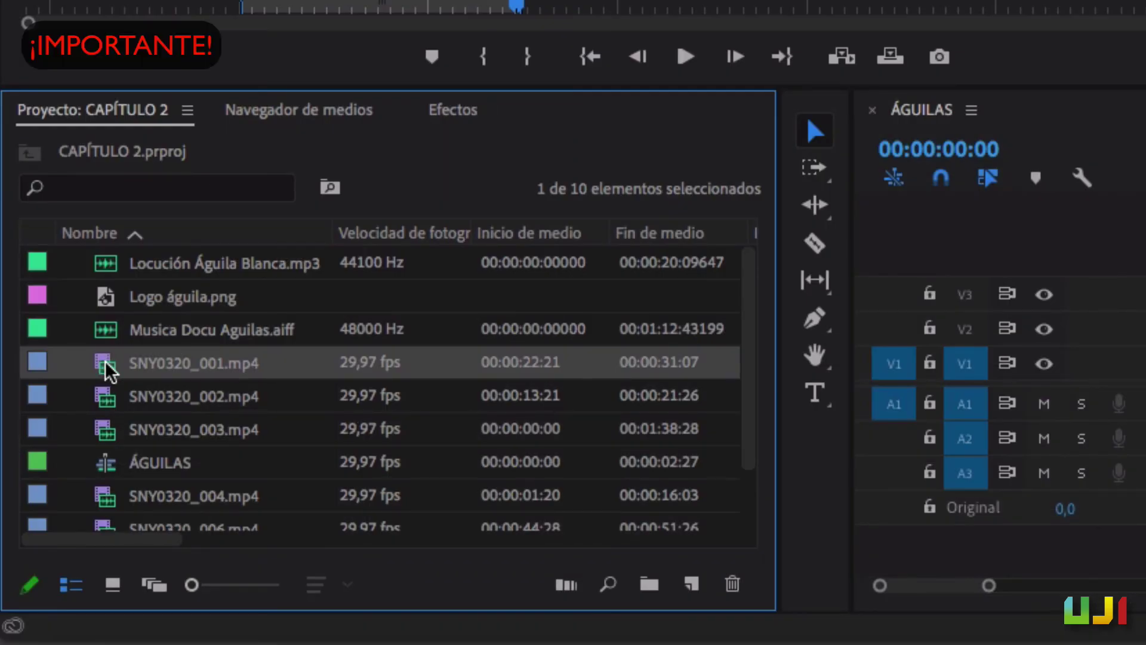
Step: Create a new sequence from the SNY0320_001.mp4 clip and rename it as CABECERA
{"action": "left_click_drag", "start_coordinate": [109, 371], "coordinate": [696, 591]}
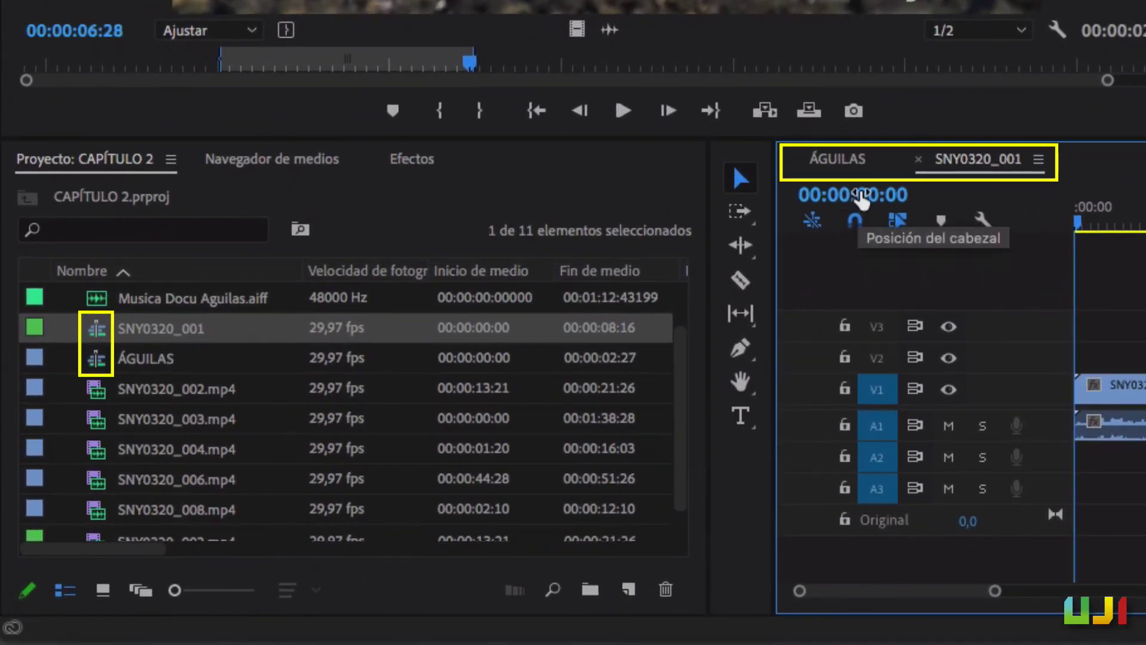
{"action": "left_click", "coordinate": [149, 328]}
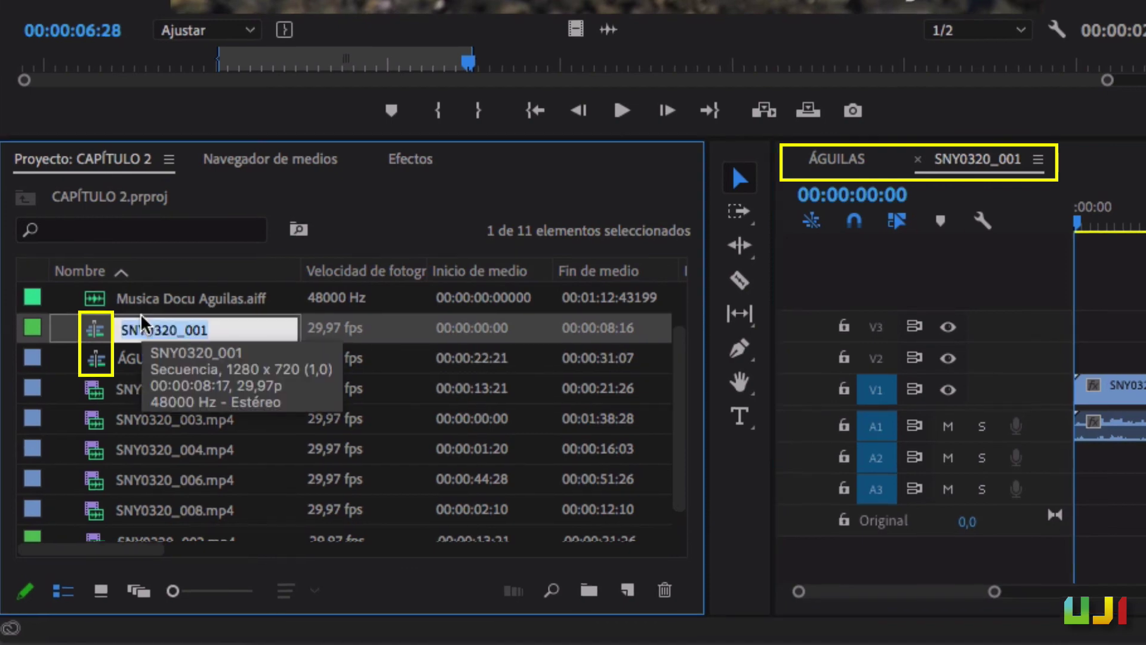
{"action": "type", "text": "CABECERA"}
{"action": "key", "text": "Return"}
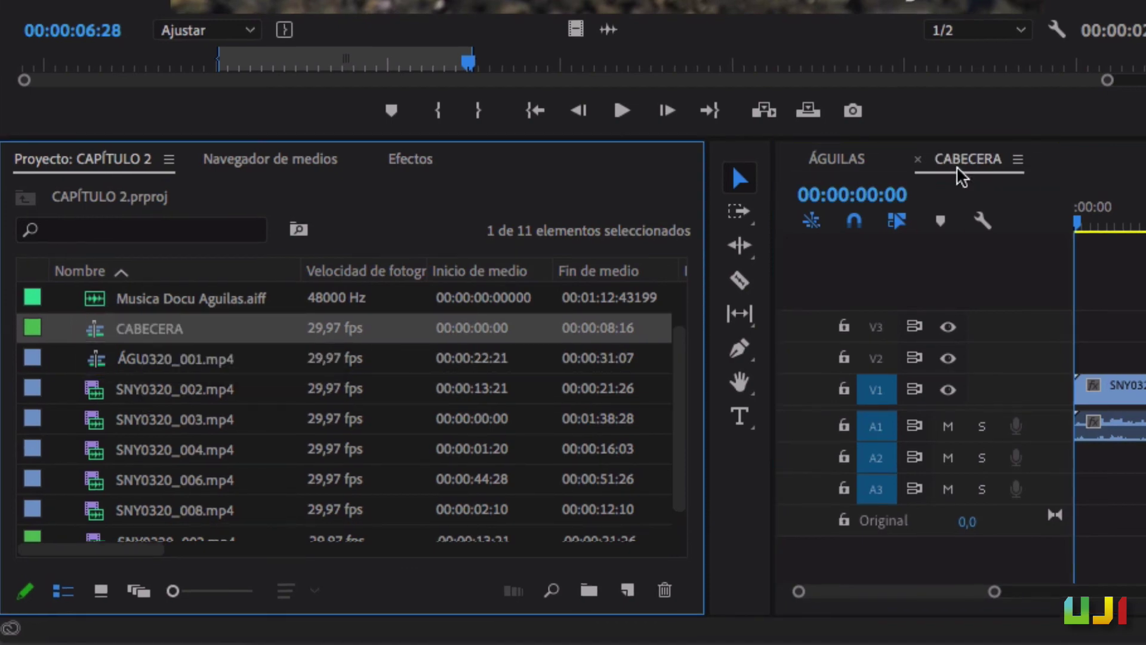
Step: Switch between the ÁGUILAS and CABECERA sequences to compare their contents, finishing with ÁGUILAS open
{"action": "left_click", "coordinate": [174, 158]}
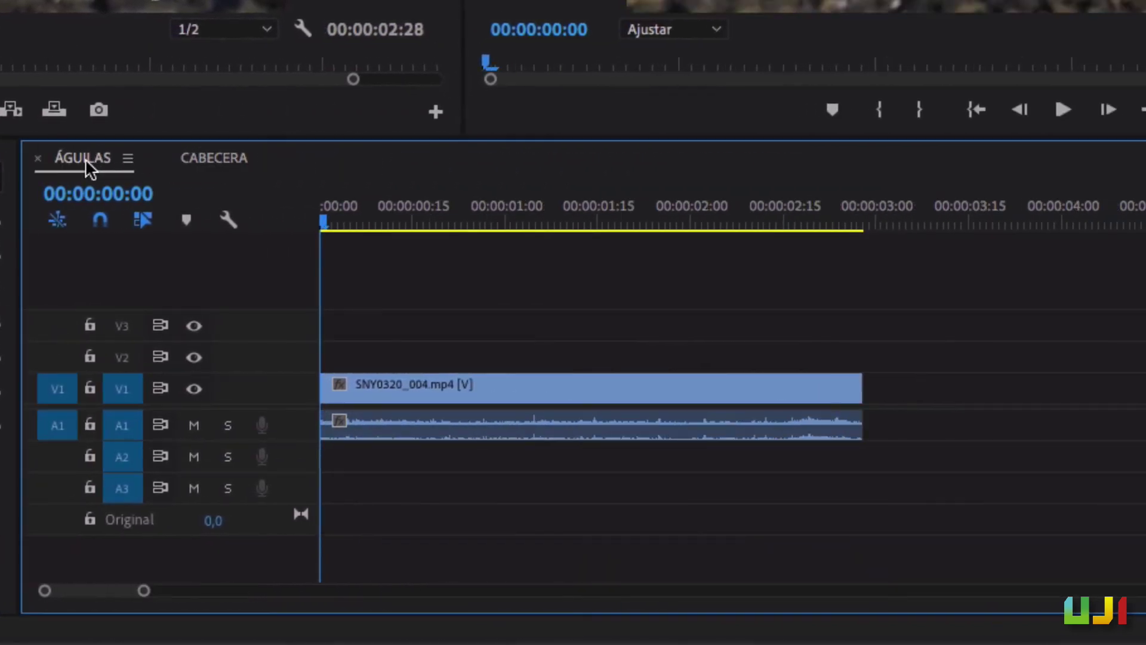
{"action": "left_click", "coordinate": [202, 160]}
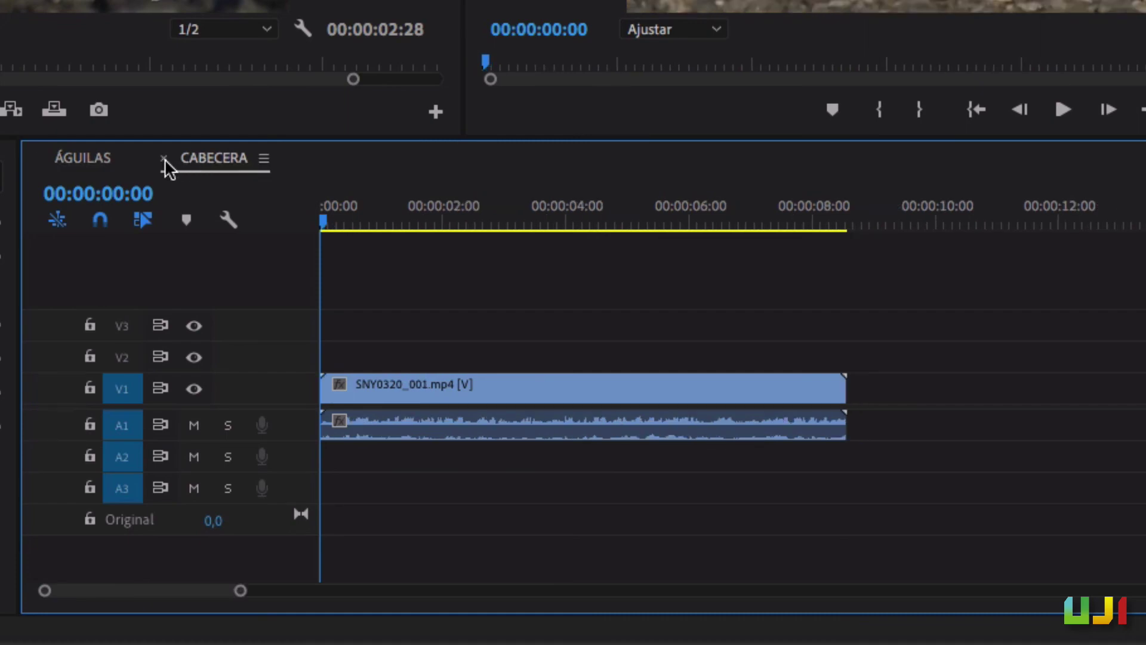
{"action": "left_click", "coordinate": [81, 157]}
Step: Append the marked ranges of SNY0320_008.mp4 and SNY0320_006.mp4 one after the other behind the first clip on V1 and A1
{"action": "left_click_drag", "start_coordinate": [268, 214], "coordinate": [770, 495]}
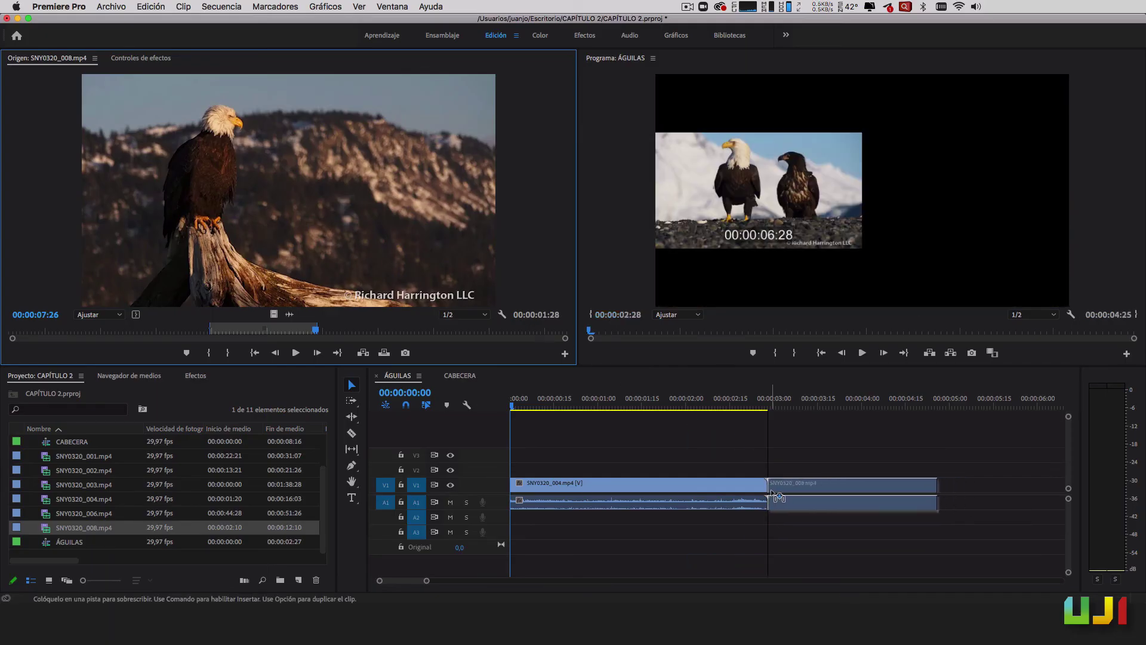
{"action": "double_click", "coordinate": [83, 513]}
{"action": "left_click_drag", "start_coordinate": [286, 192], "coordinate": [940, 482]}
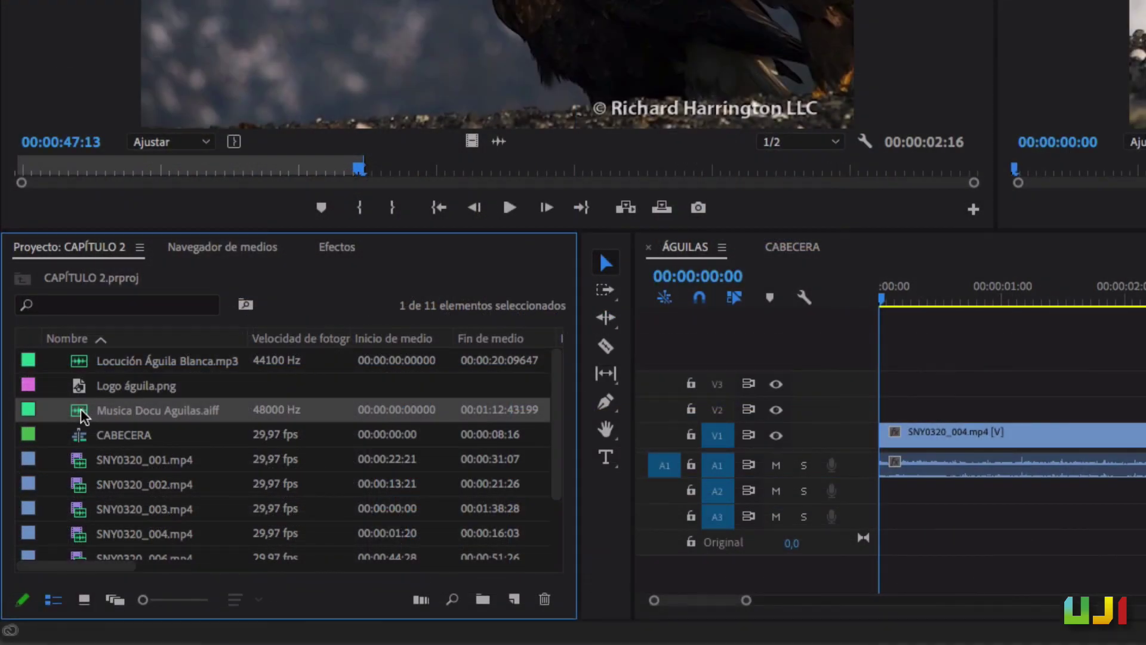
Step: Place Musica Docu Aguilas.aiff on audio track A2, aligned with the start of the ÁGUILAS sequence
{"action": "left_click_drag", "start_coordinate": [47, 472], "coordinate": [290, 469]}
{"action": "left_click_drag", "start_coordinate": [501, 407], "coordinate": [903, 512]}
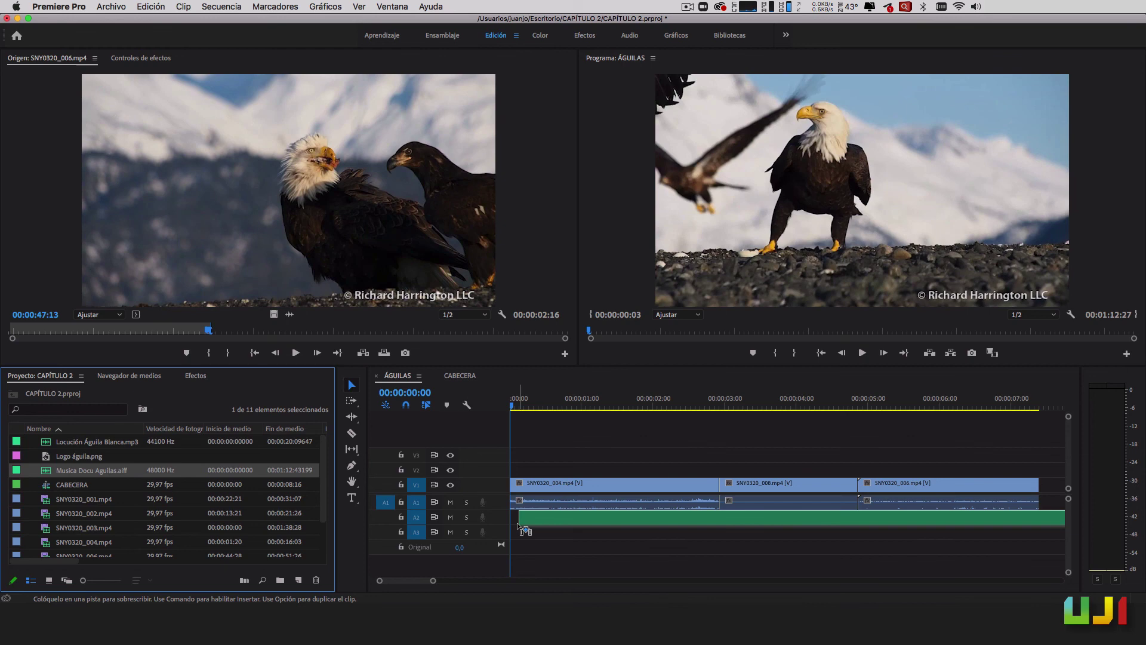
{"action": "left_click_drag", "start_coordinate": [518, 526], "coordinate": [519, 527]}
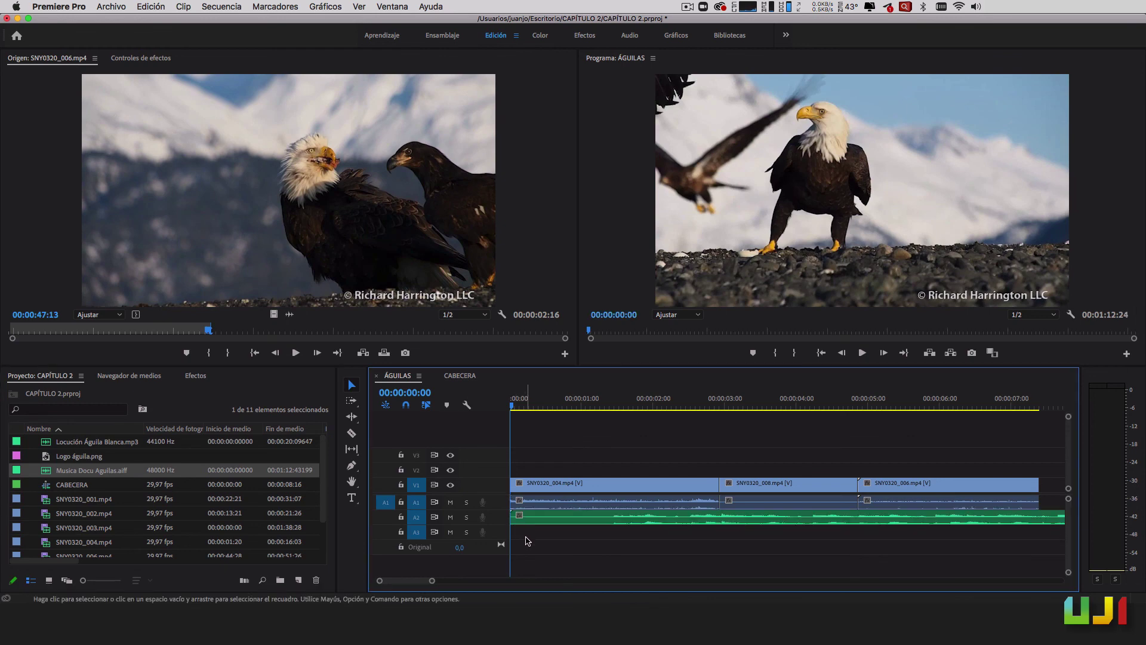